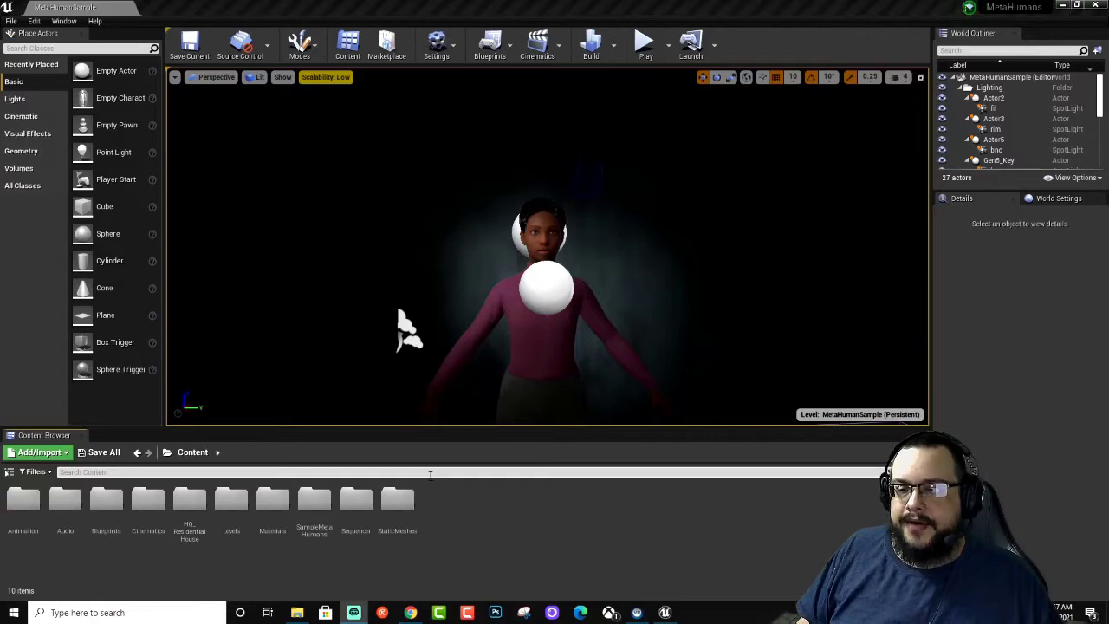
Load the Demonstration level from HQ_ResidentialHouse > Levels and fly the camera into the living room
double_click(196, 508)
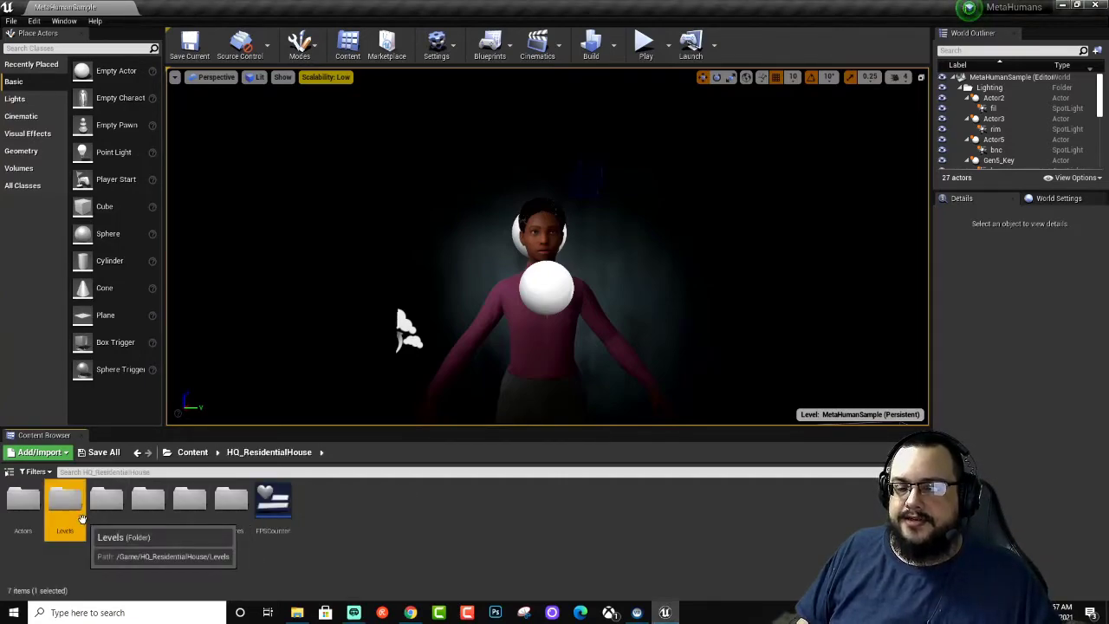
double_click(80, 517)
double_click(38, 517)
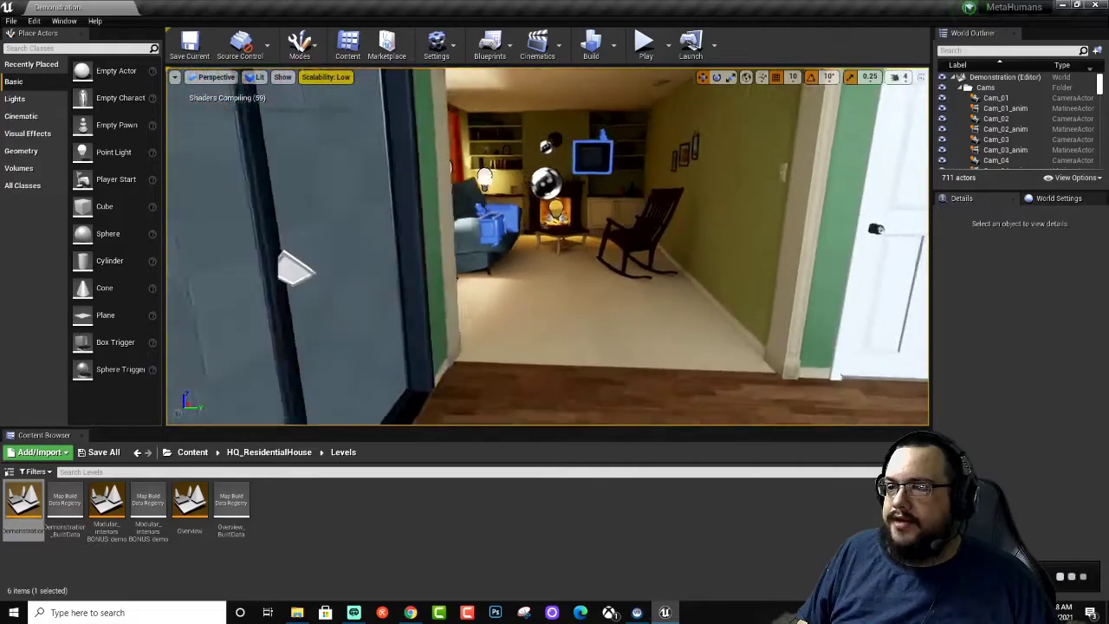
right_drag(546, 251, 589, 251)
mouse_move(537, 298)
right_down()
mouse_move(519, 299)
mouse_move(555, 299)
mouse_move(537, 298)
right_up()
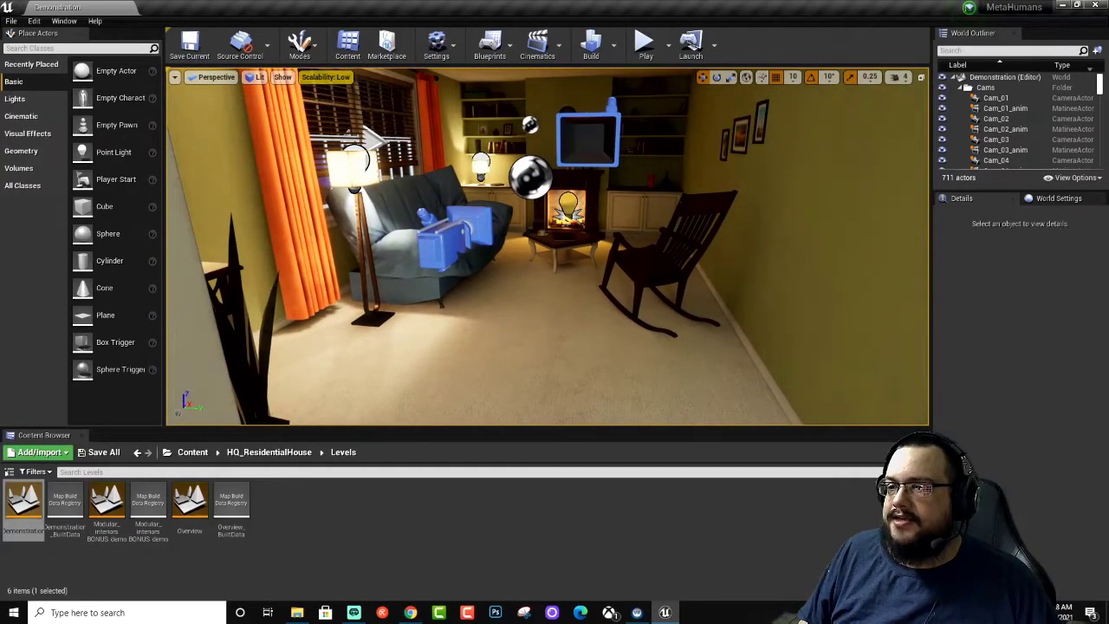
click(454, 53)
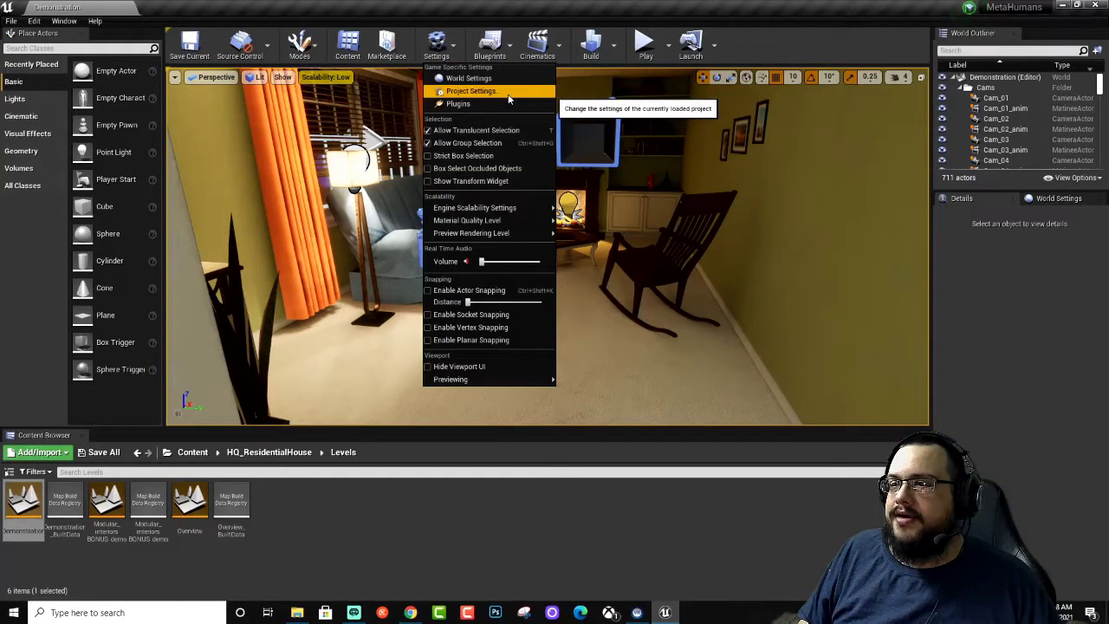
click(491, 48)
click(524, 134)
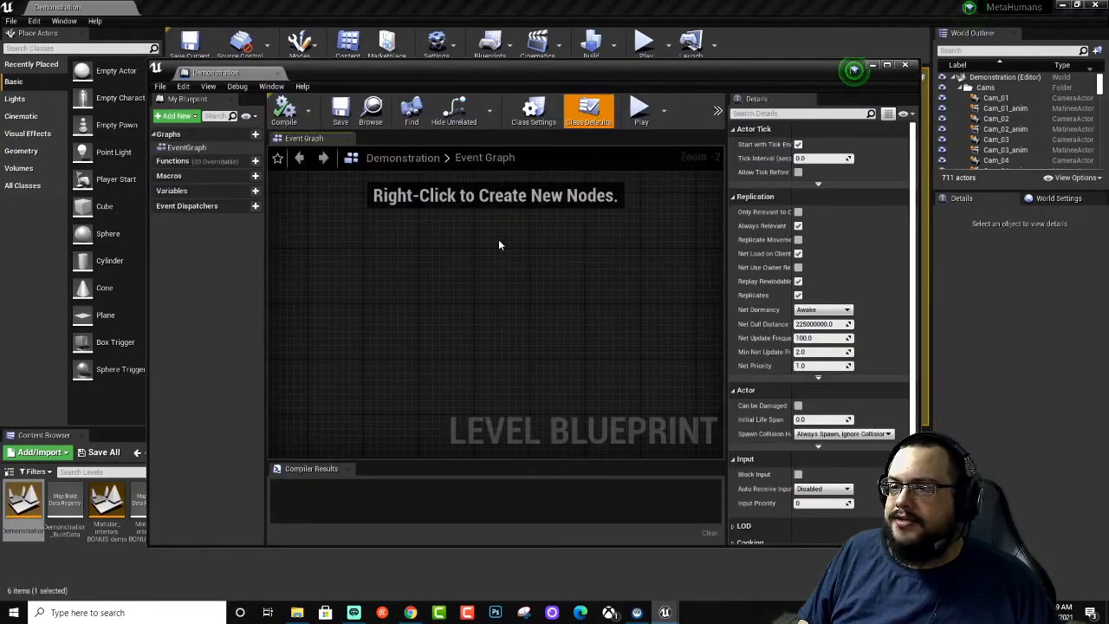
click(904, 64)
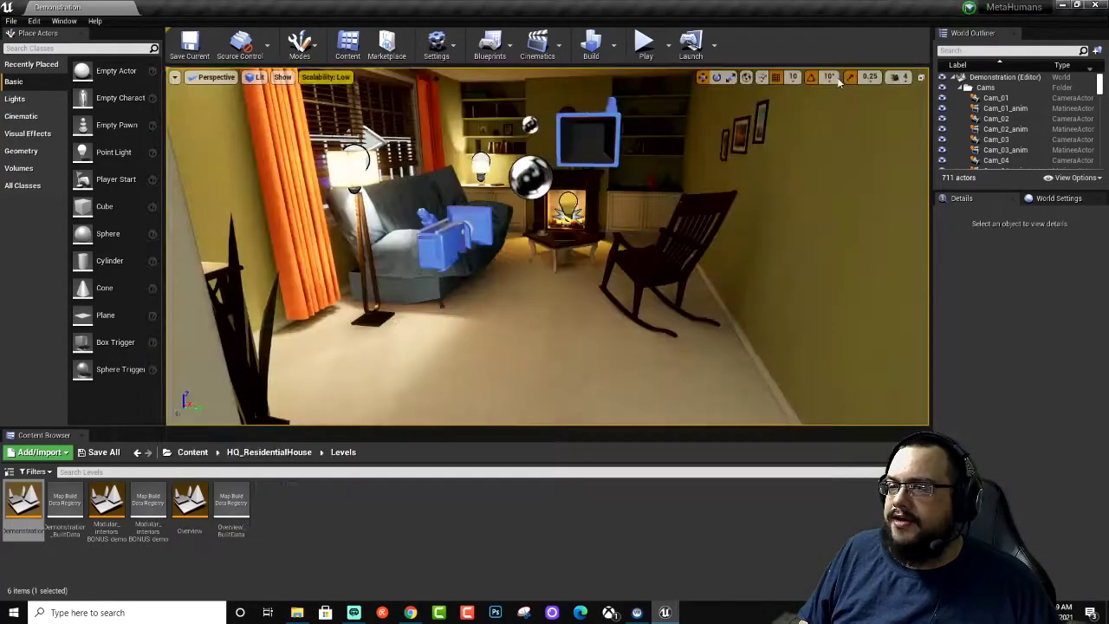
click(656, 45)
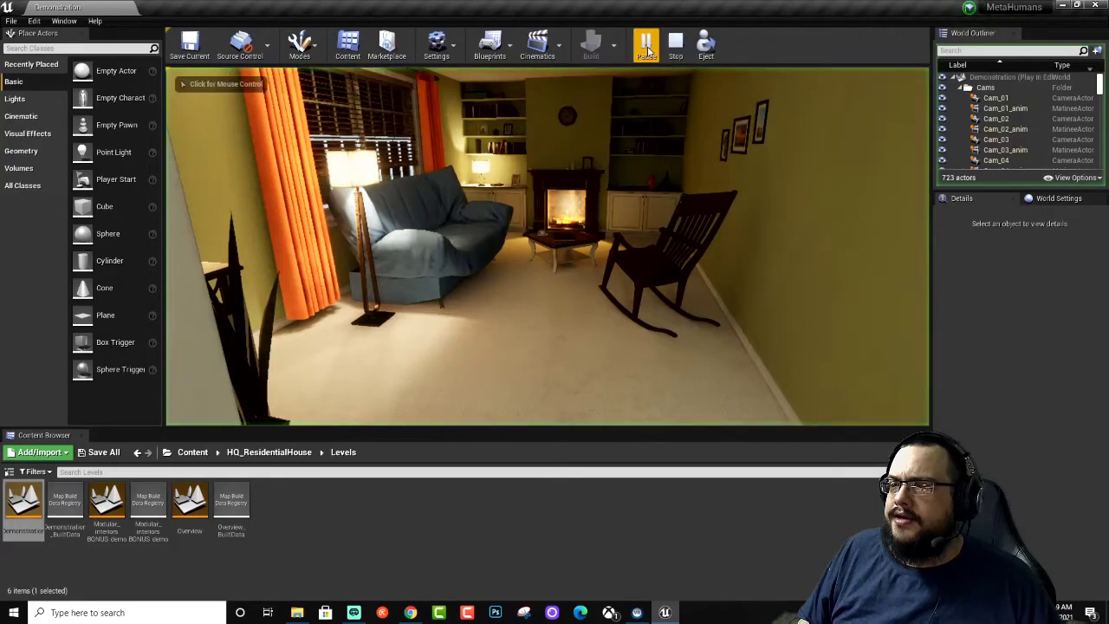
click(618, 201)
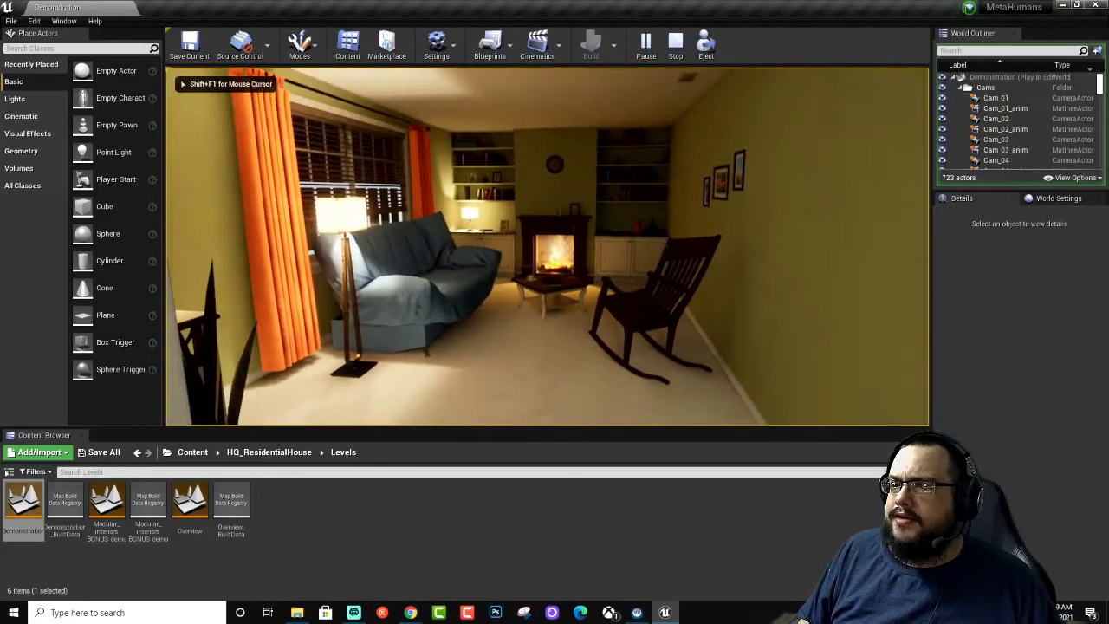
key(Escape)
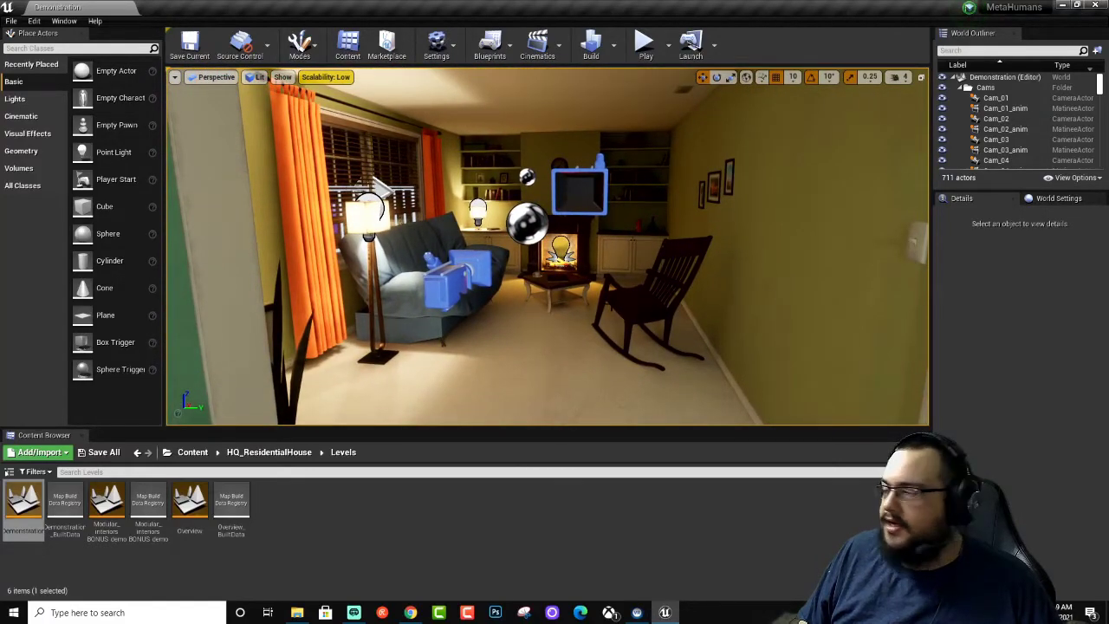
Place BP_metahuman_004 from SampleMetaHumans > metahuman_004 beside the living-room rocking chair
click(196, 452)
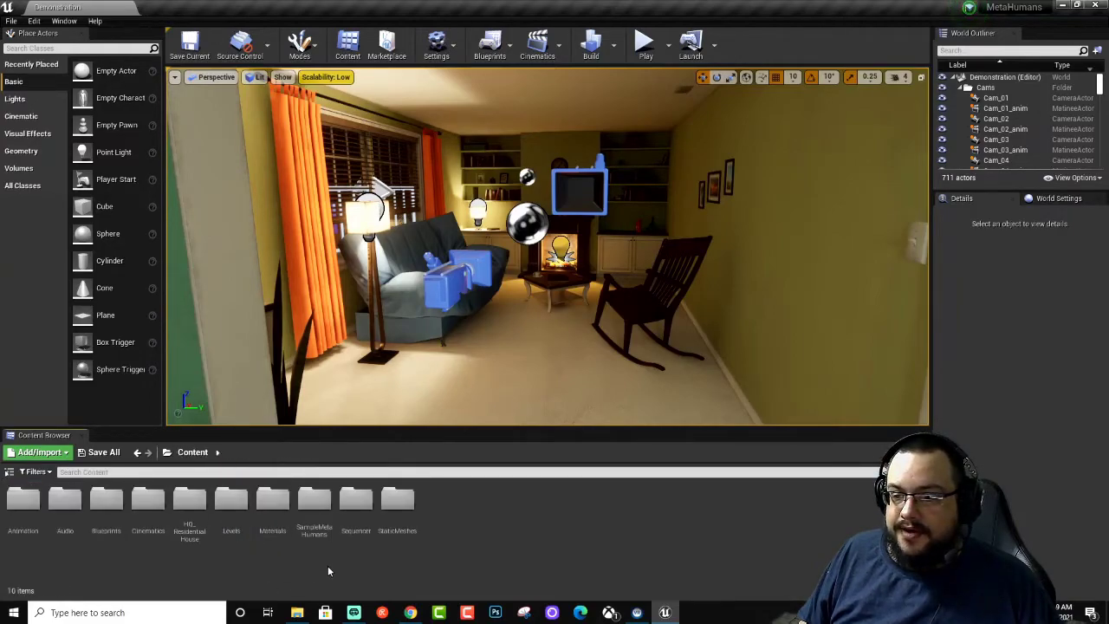
double_click(315, 504)
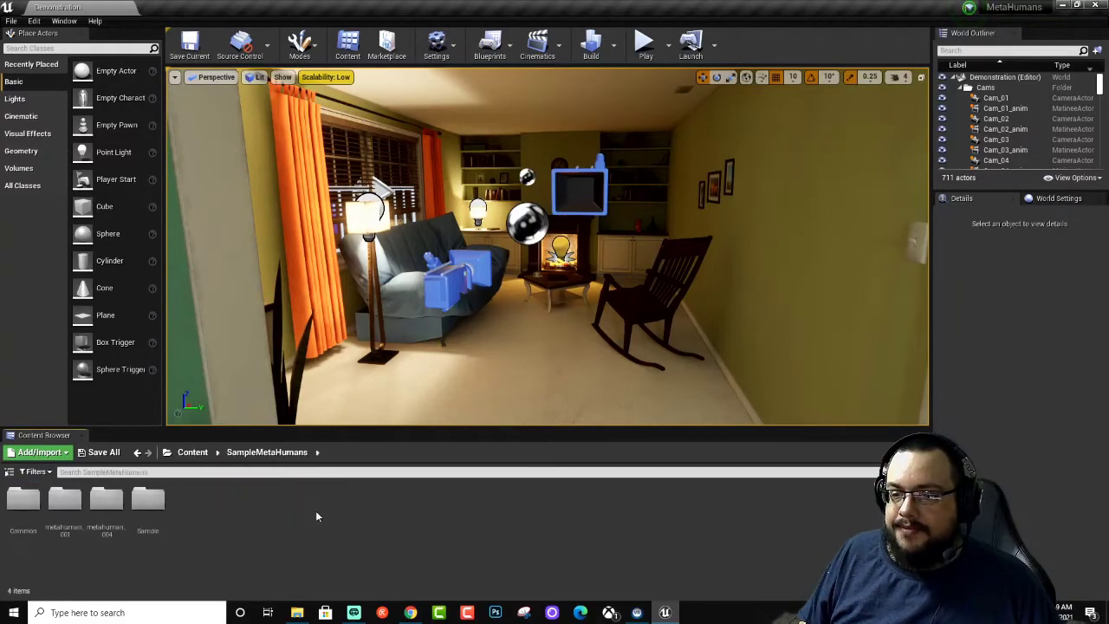
double_click(106, 500)
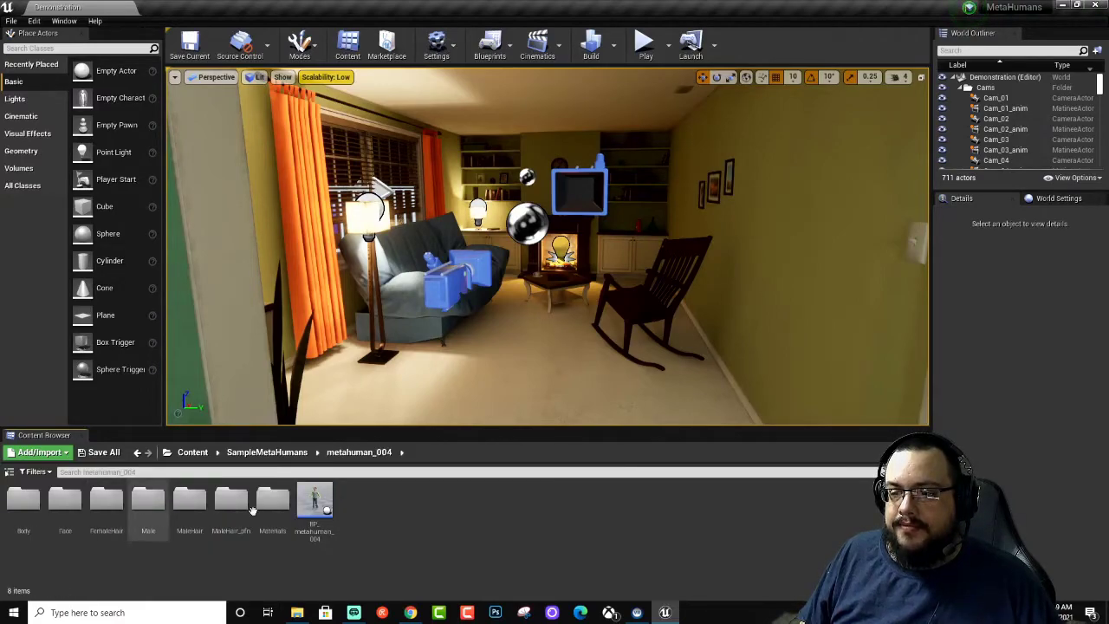
drag(313, 495, 530, 388)
Rotate the MetaHuman so it faces the camera
scroll(530, 388, up, 5)
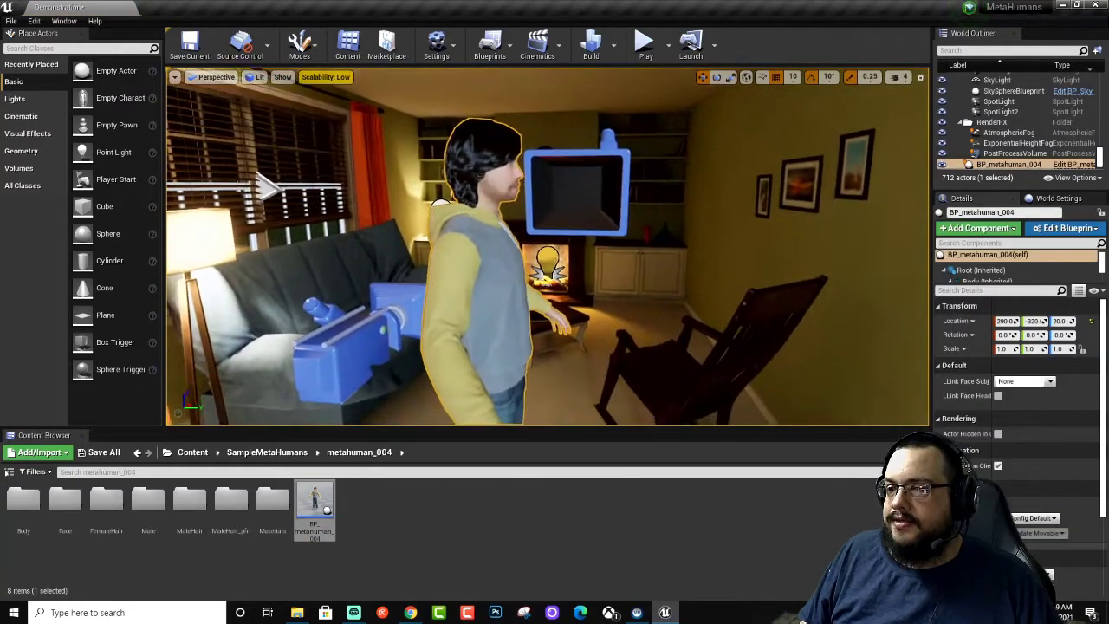
scroll(548, 247, down, 5)
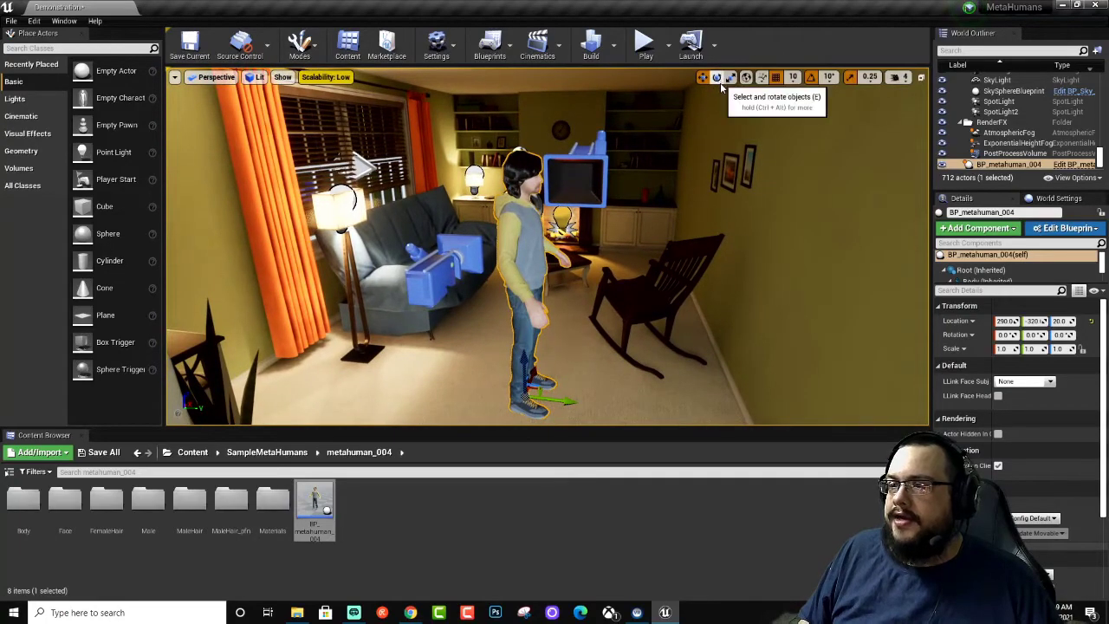
click(716, 77)
drag(591, 397, 606, 377)
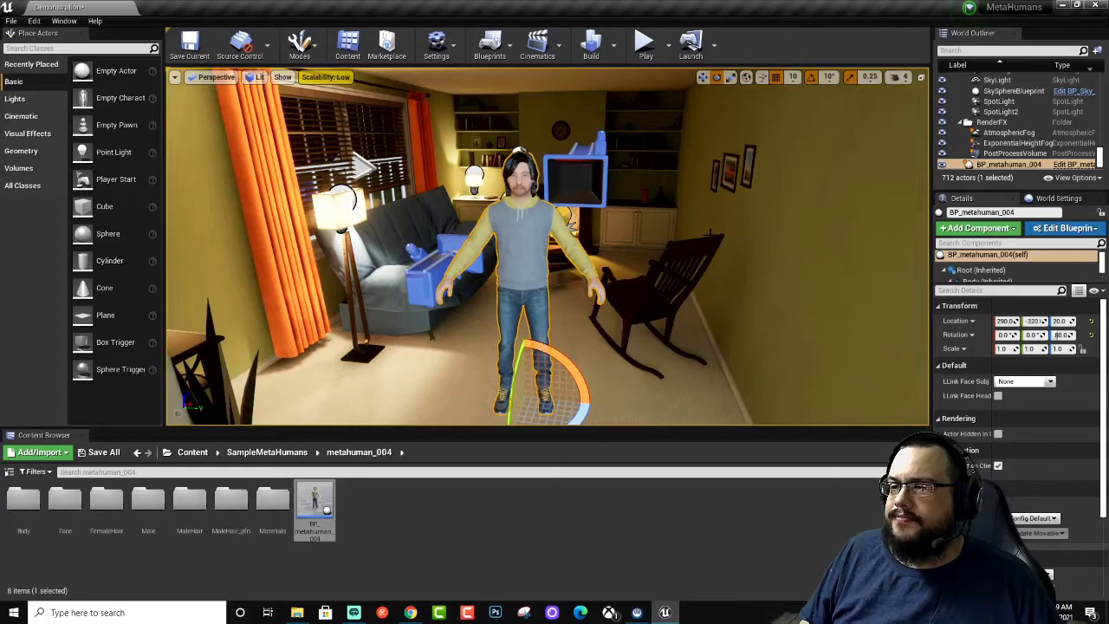
click(645, 44)
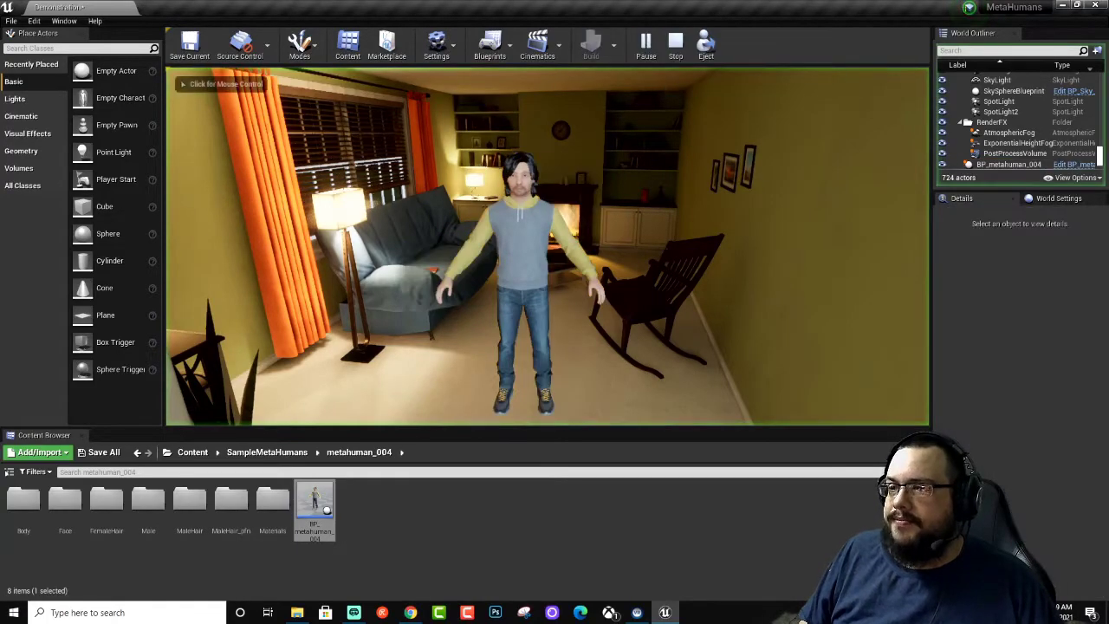
key(w)
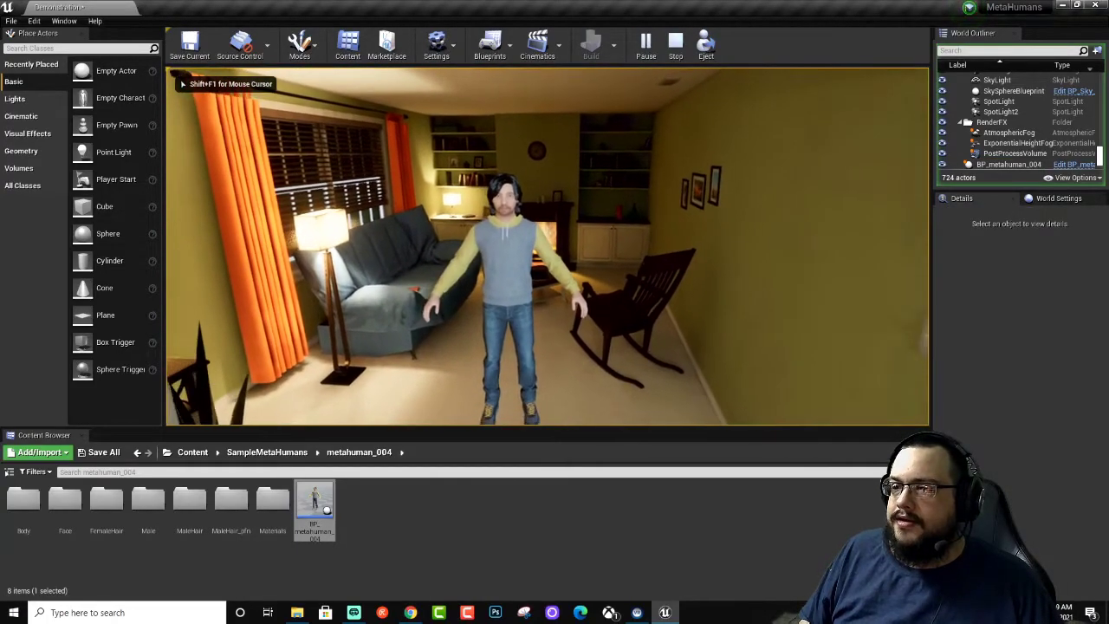
key(w)
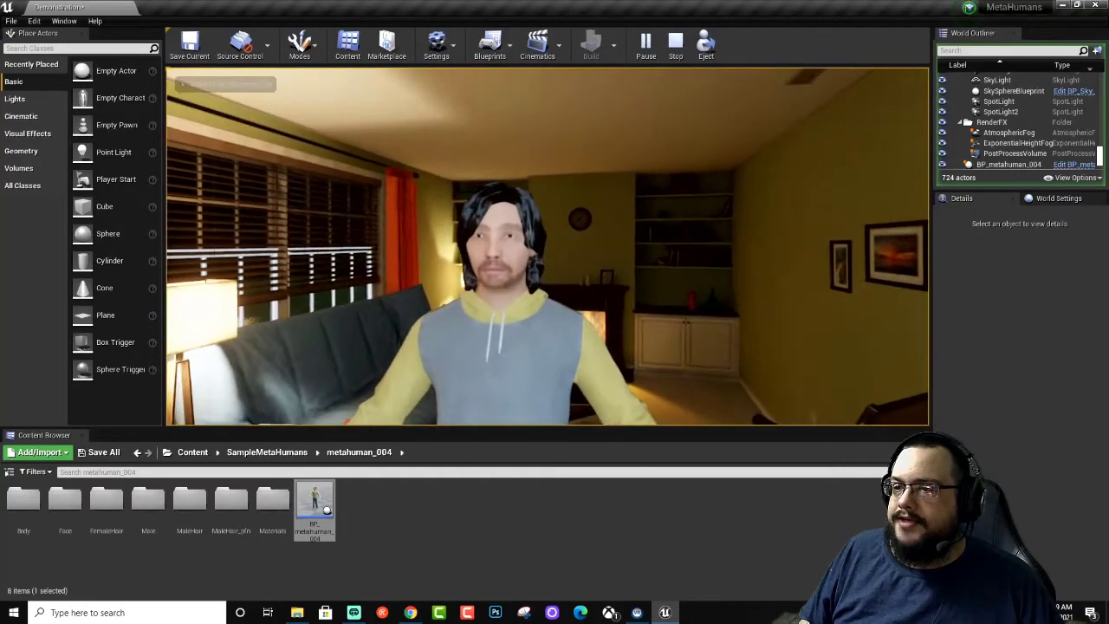
key(w)
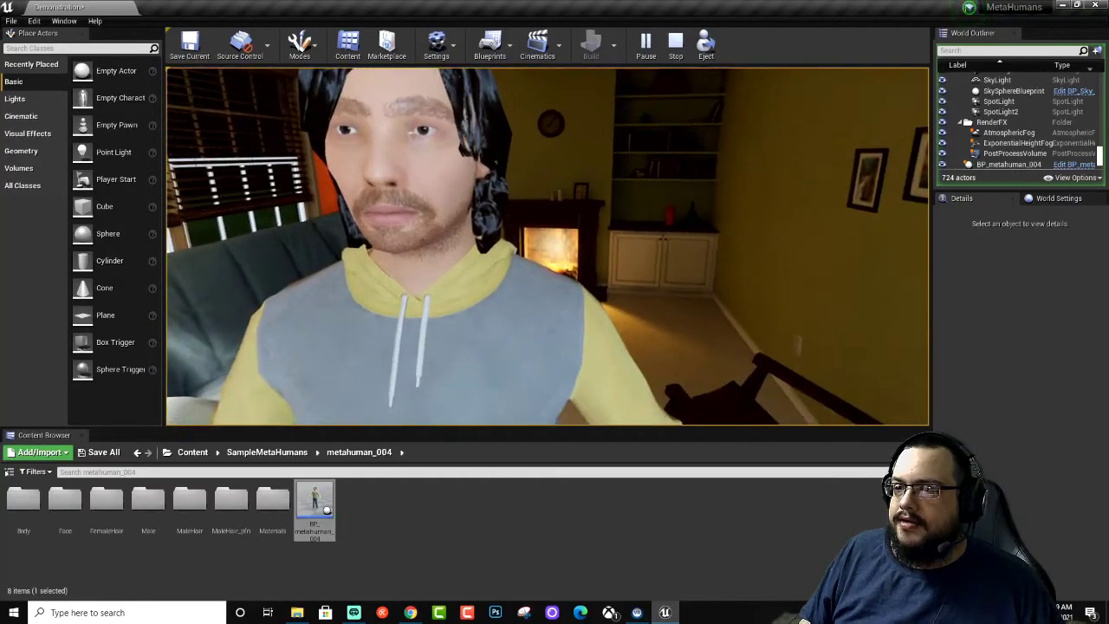
key(s)
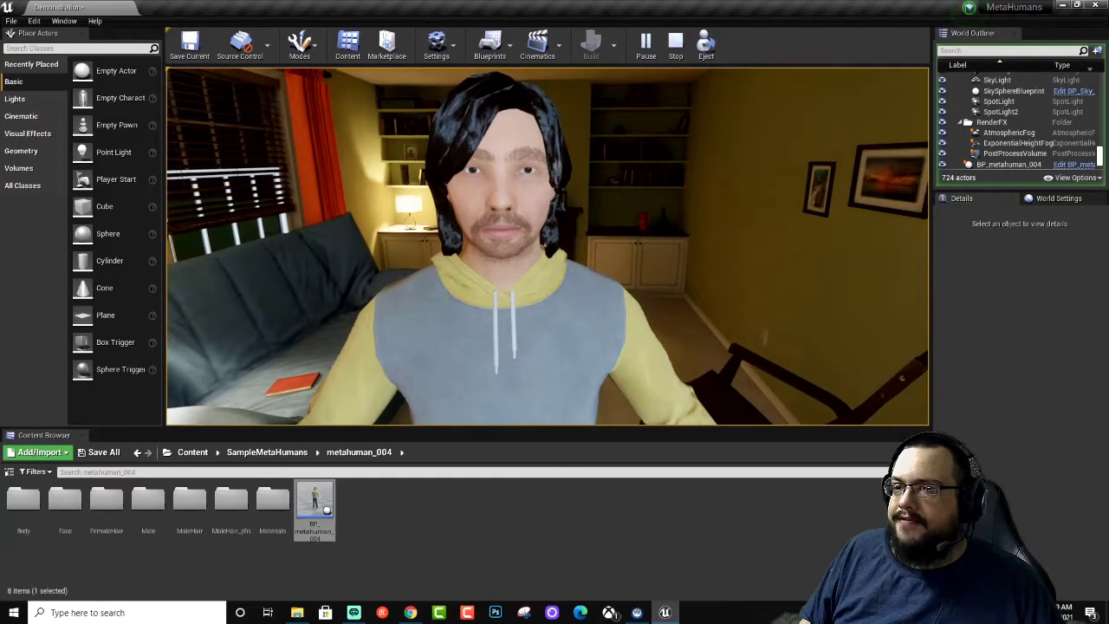
key(s)
key(a)
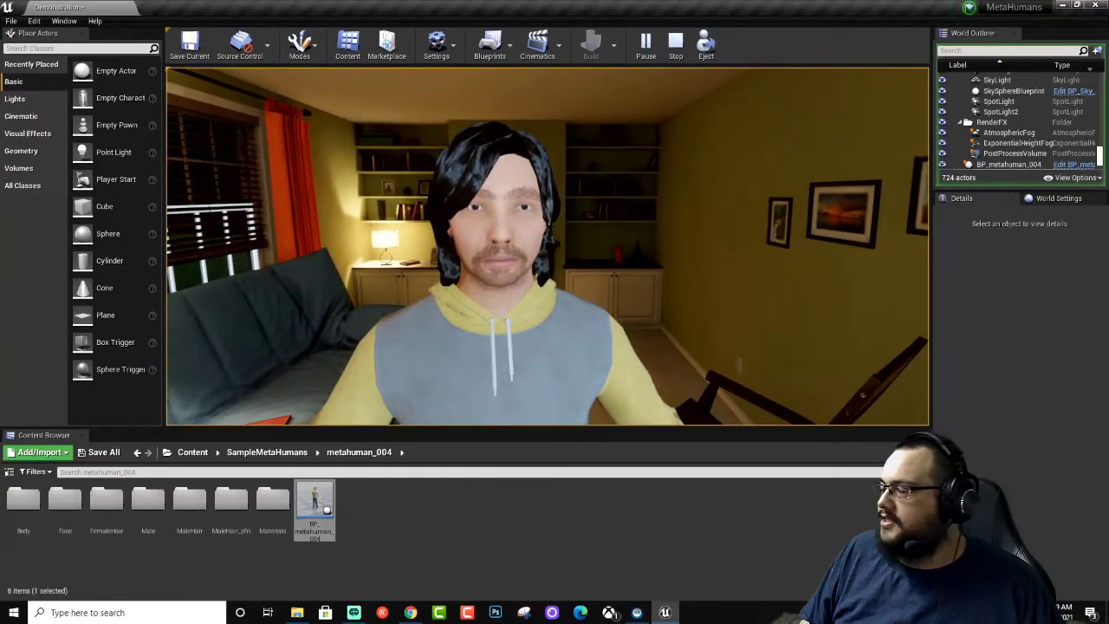
key(Escape)
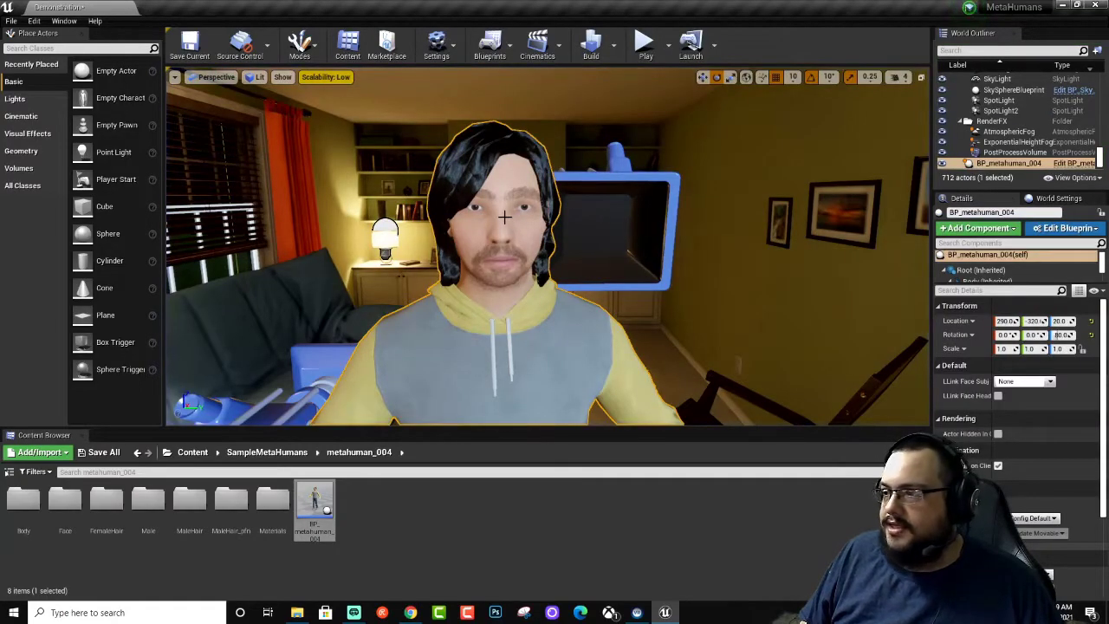
Focus the MetaHuman and set all scalability quality groups to Cinematic
key(f)
click(324, 76)
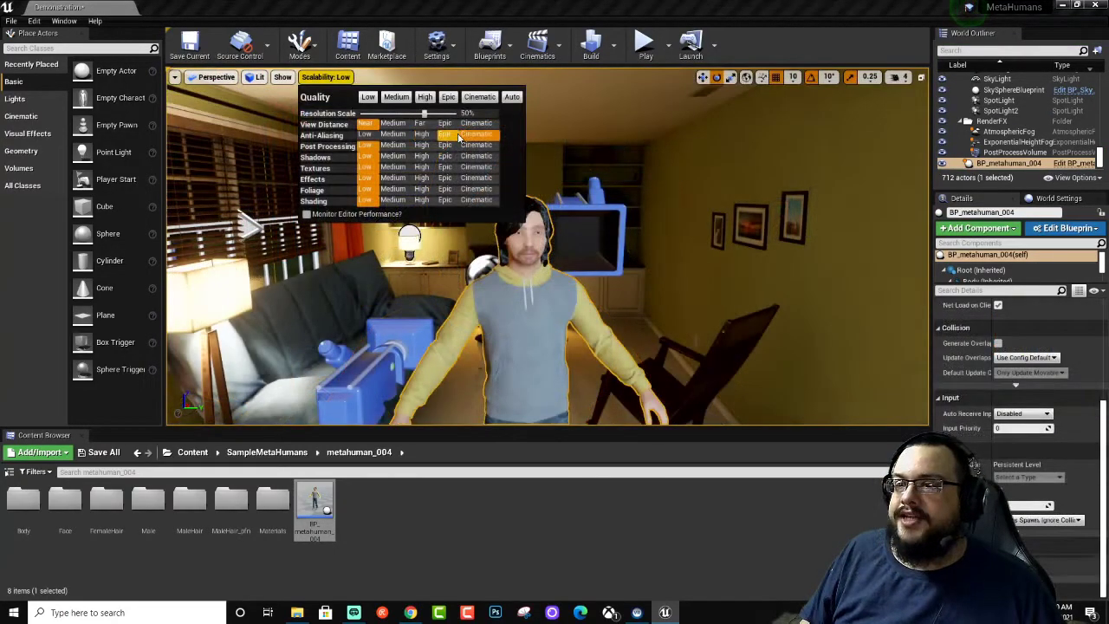
click(476, 124)
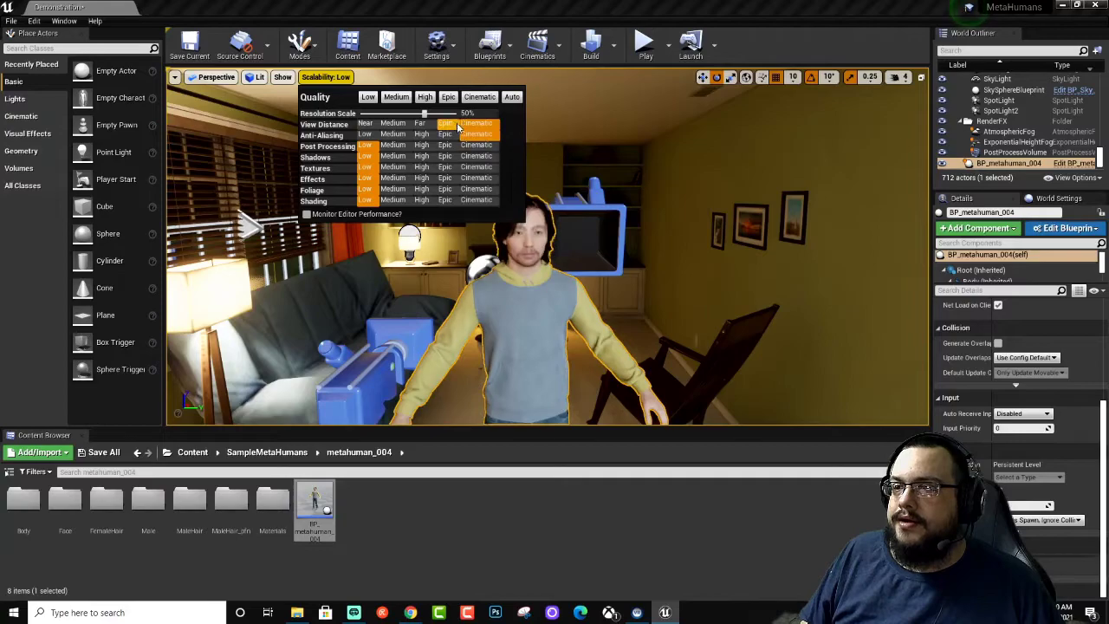
click(478, 97)
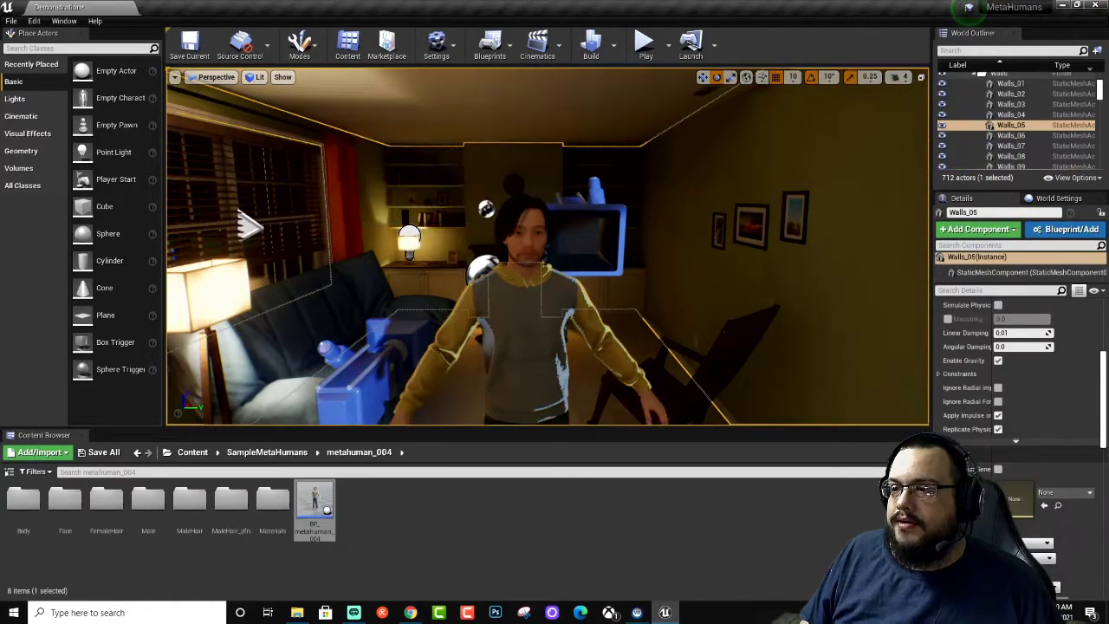
Play the level and walk the game camera up to inspect the character's face and upper body
click(644, 43)
key(w)
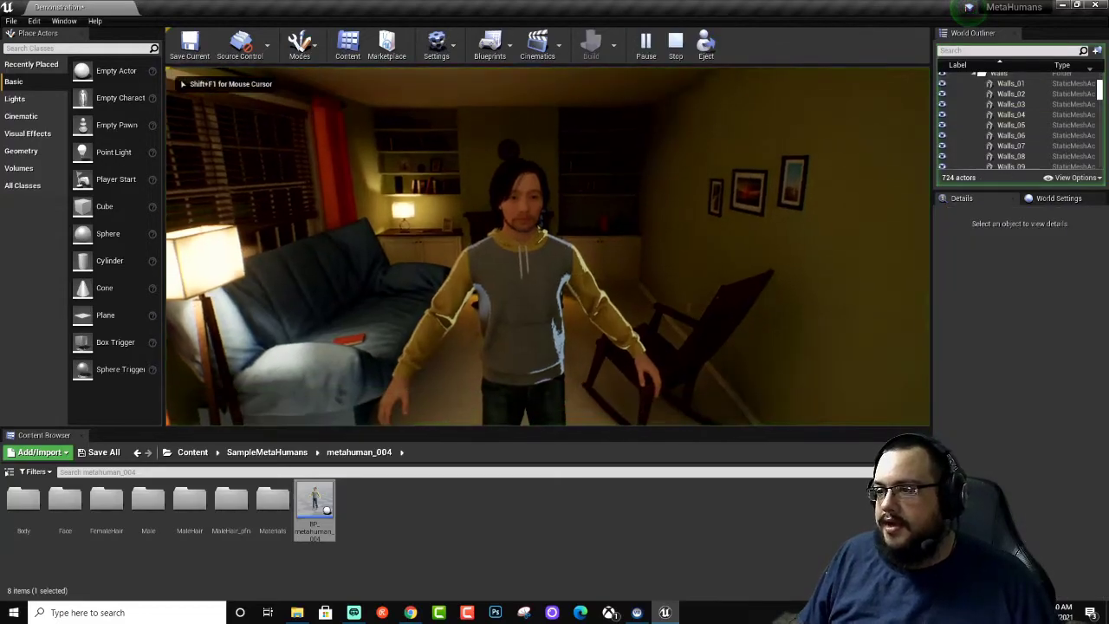
key(w)
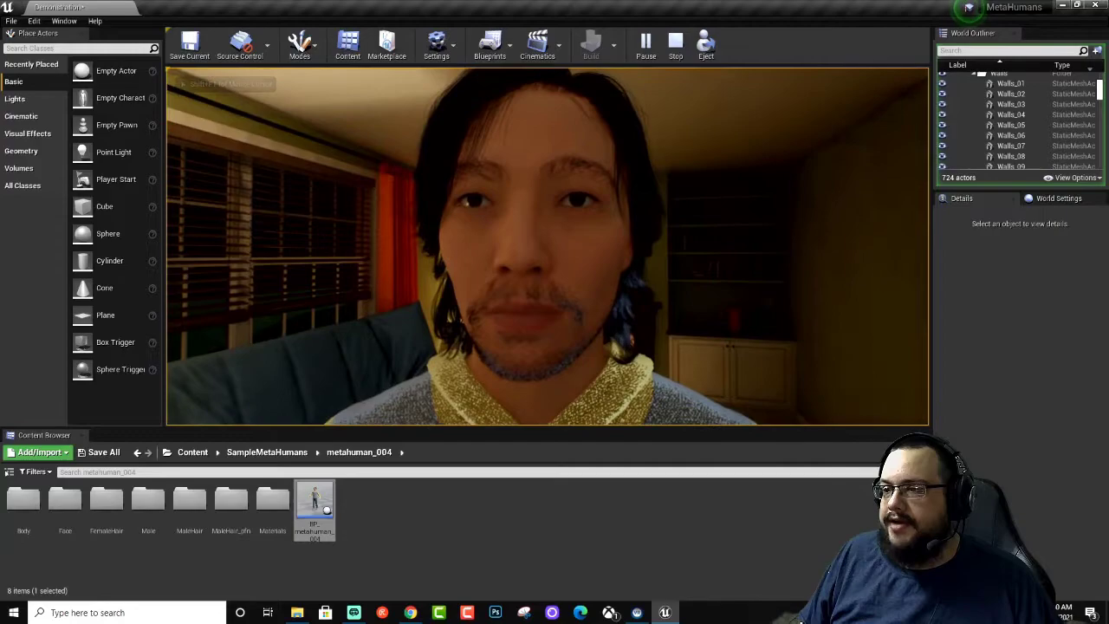
key(s)
key(w)
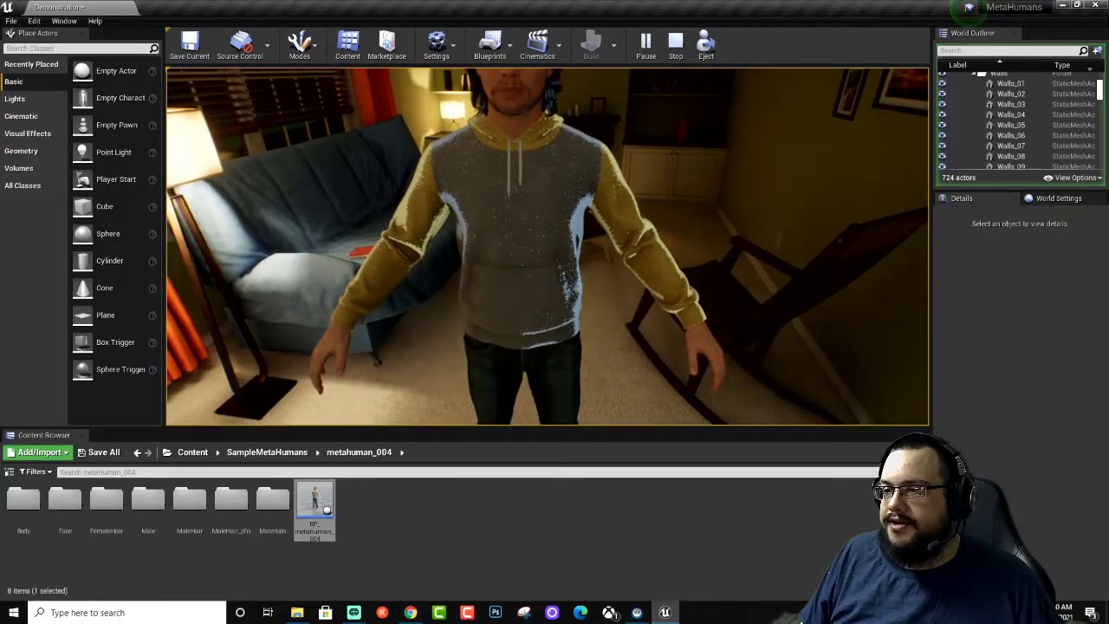
Stop playing and set Engine Scalability Settings to High
key(s)
key(Escape)
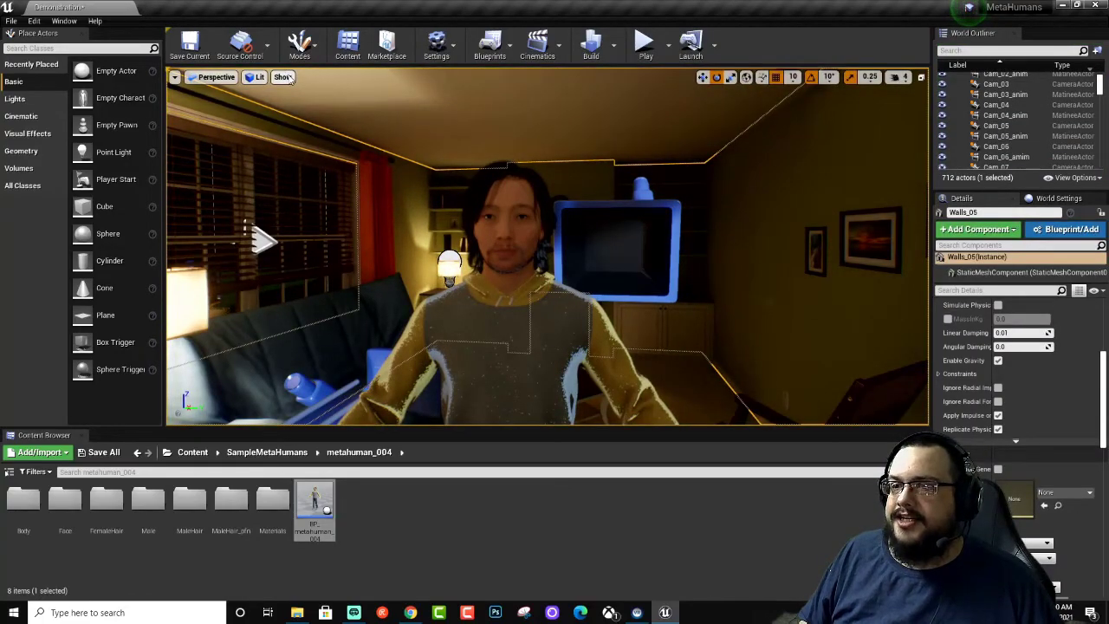
click(438, 48)
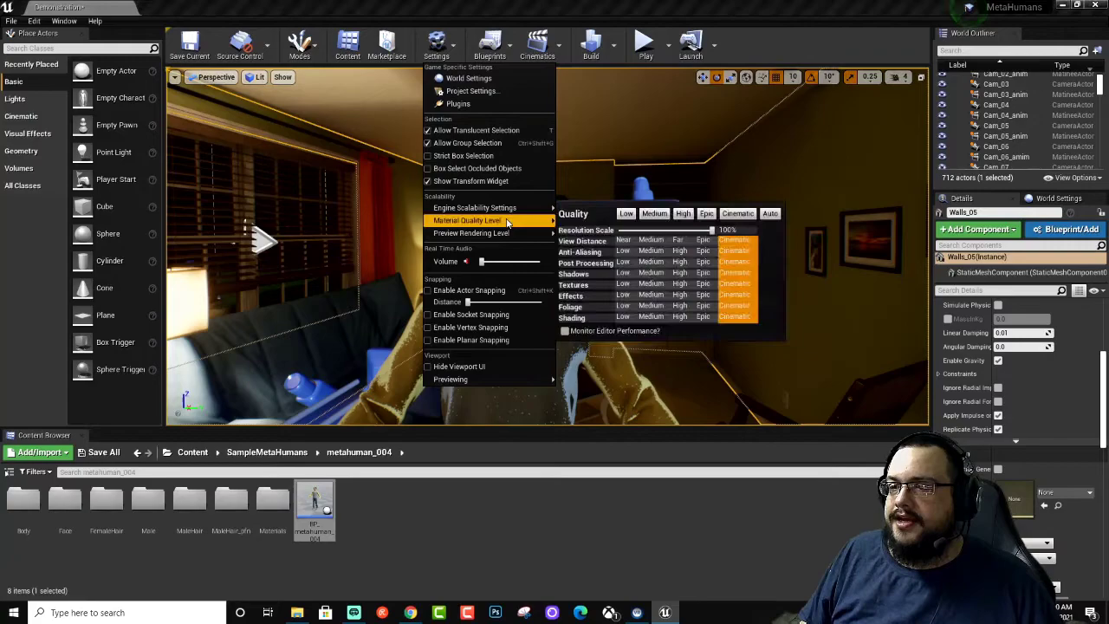
mouse_move(508, 213)
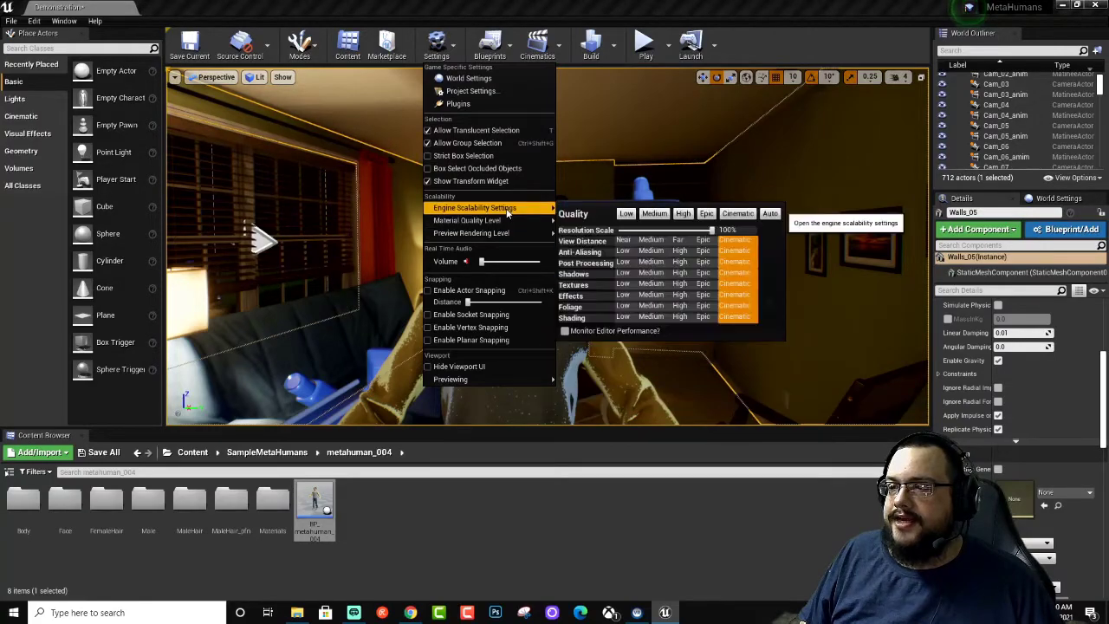
click(684, 213)
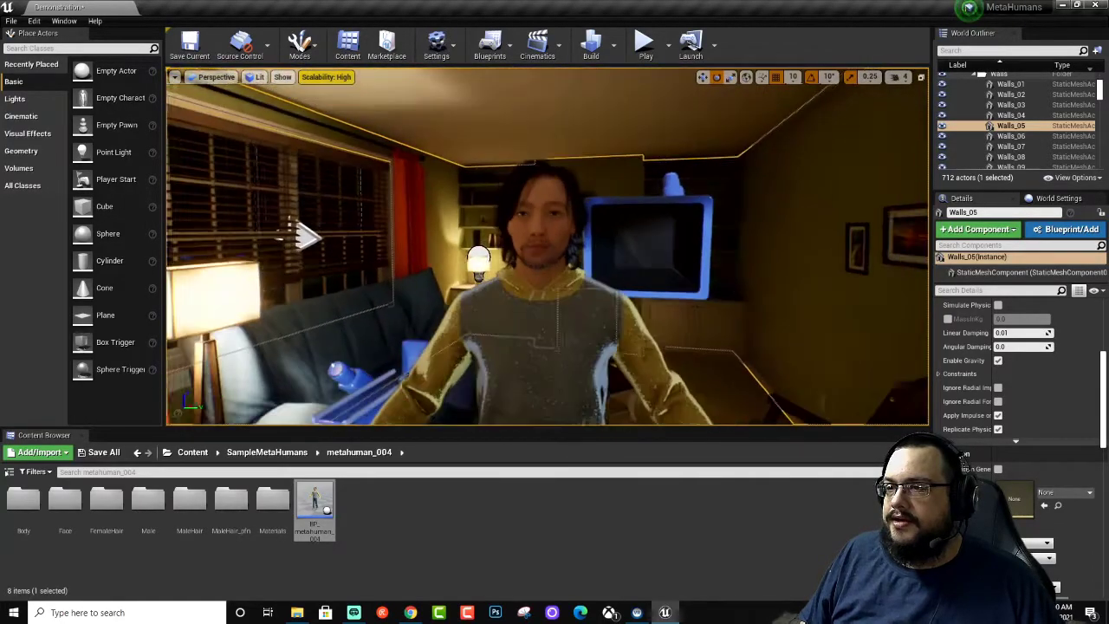
Select the MetaHuman and bring the viewport closer to it
right_drag(526, 292, 525, 292)
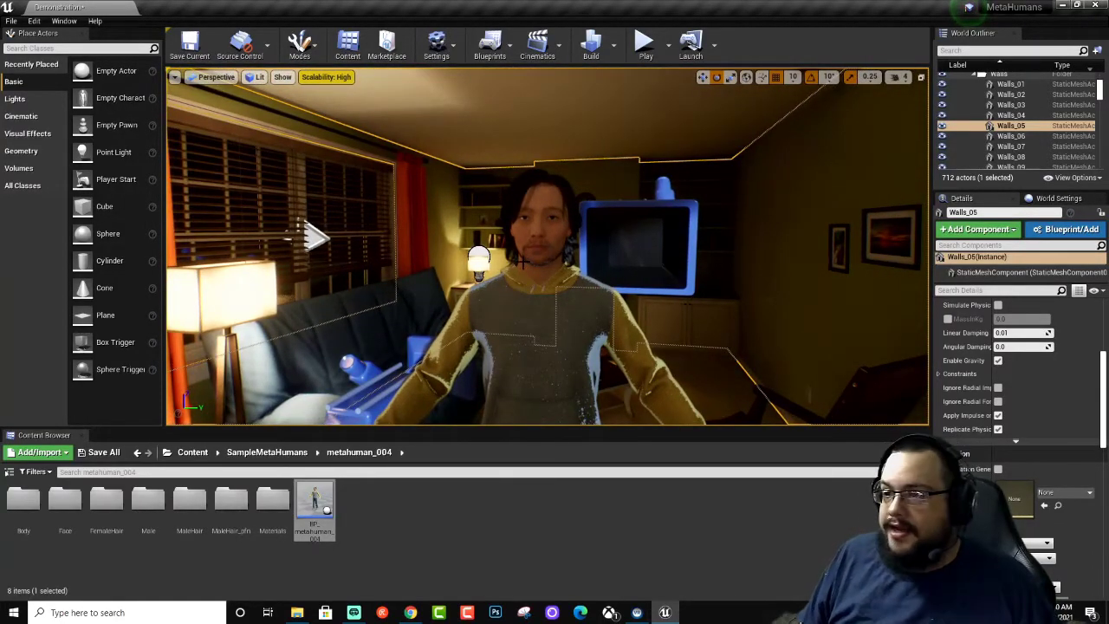
click(546, 295)
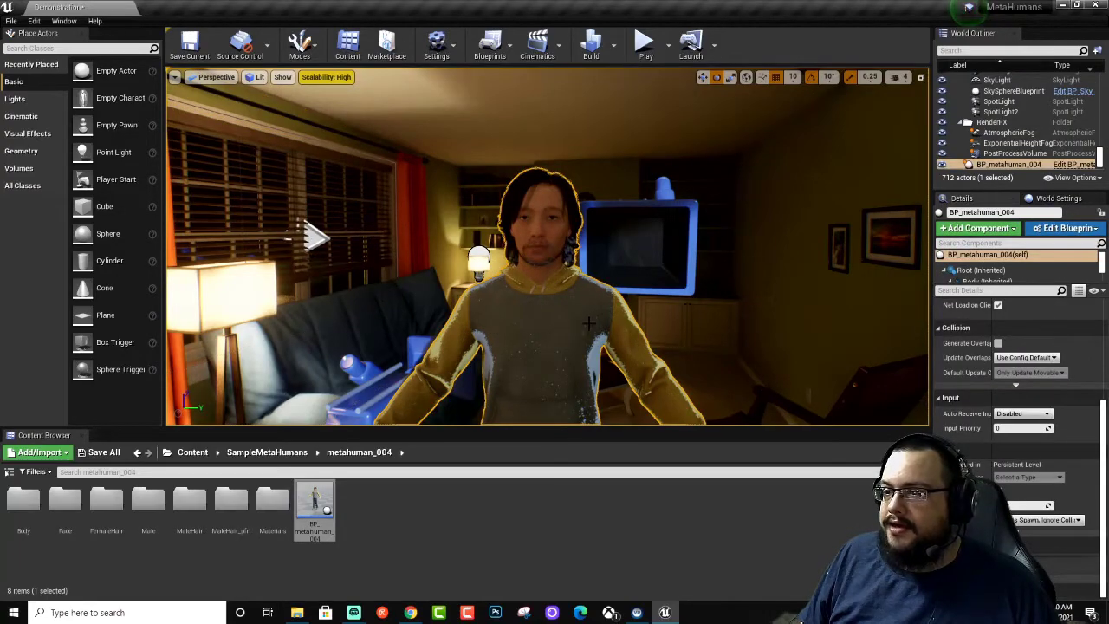
right_drag(588, 323, 588, 323)
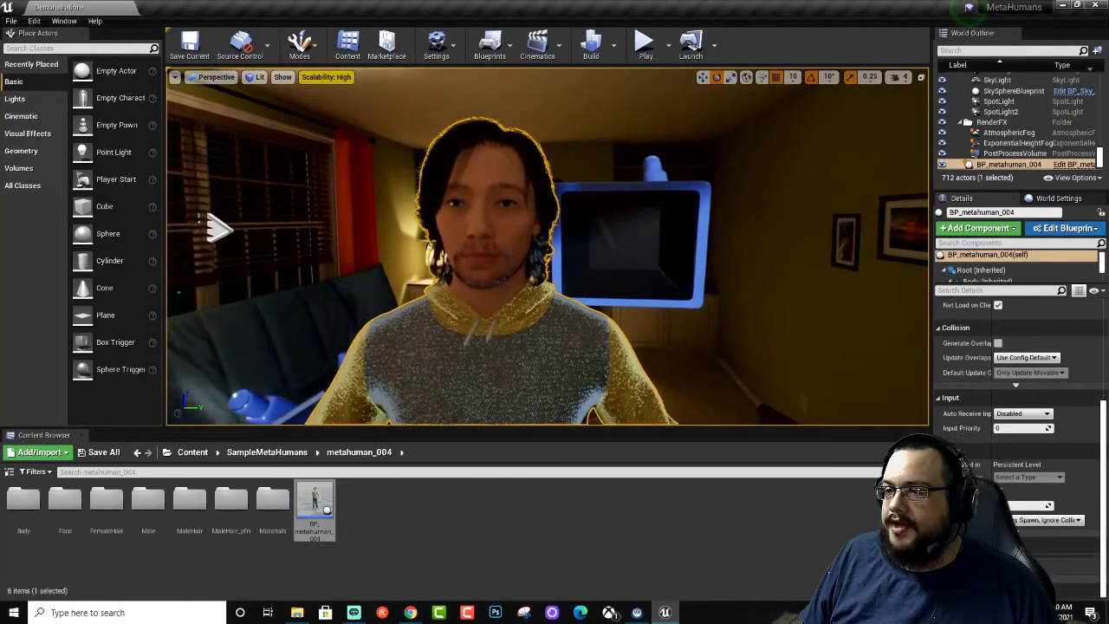
scroll(1040, 373, up, 4)
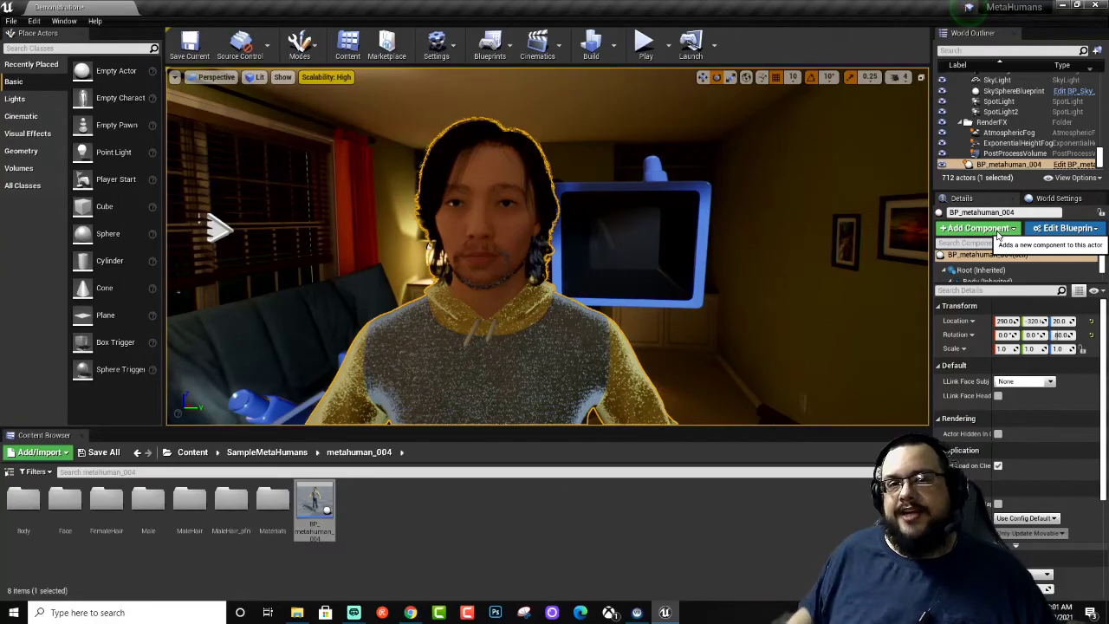
click(134, 610)
text(d)
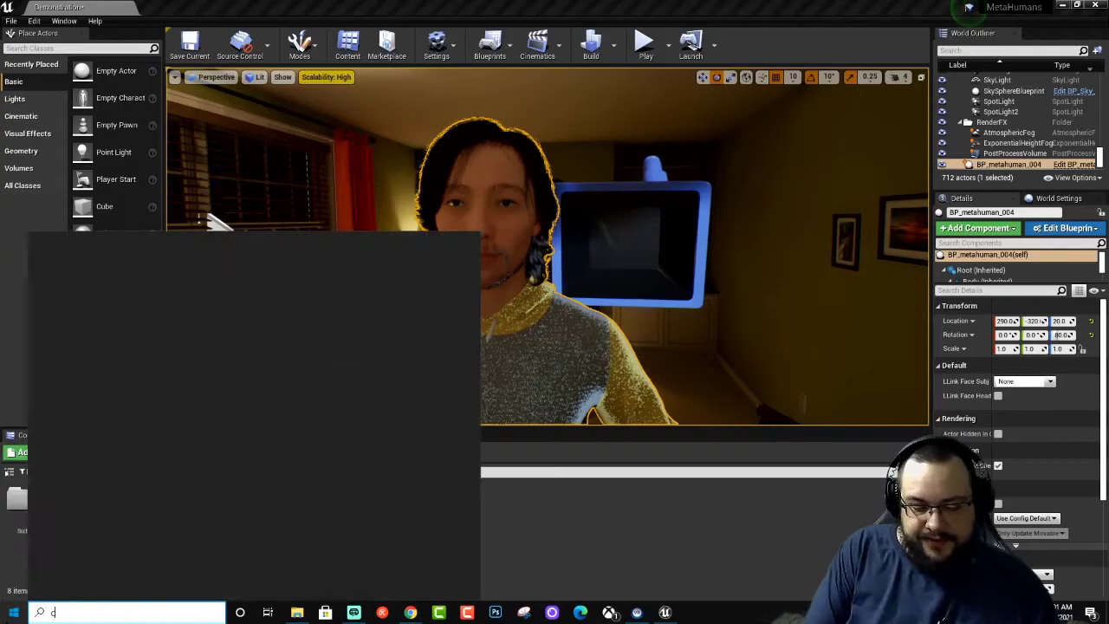
text(md)
key(ctrl+shift+Return)
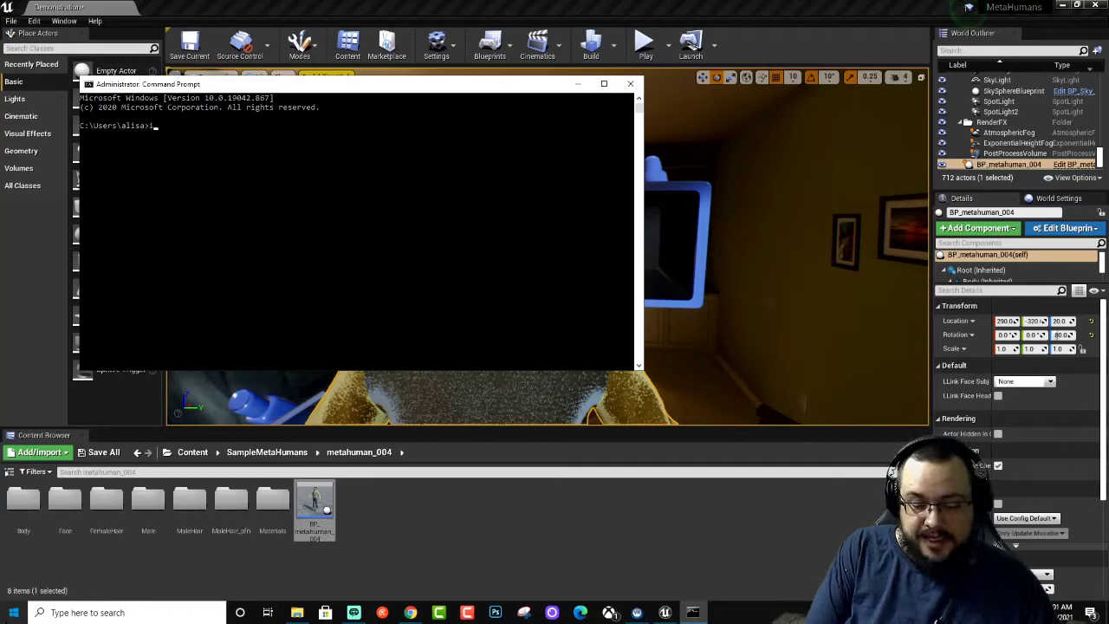
key(Return)
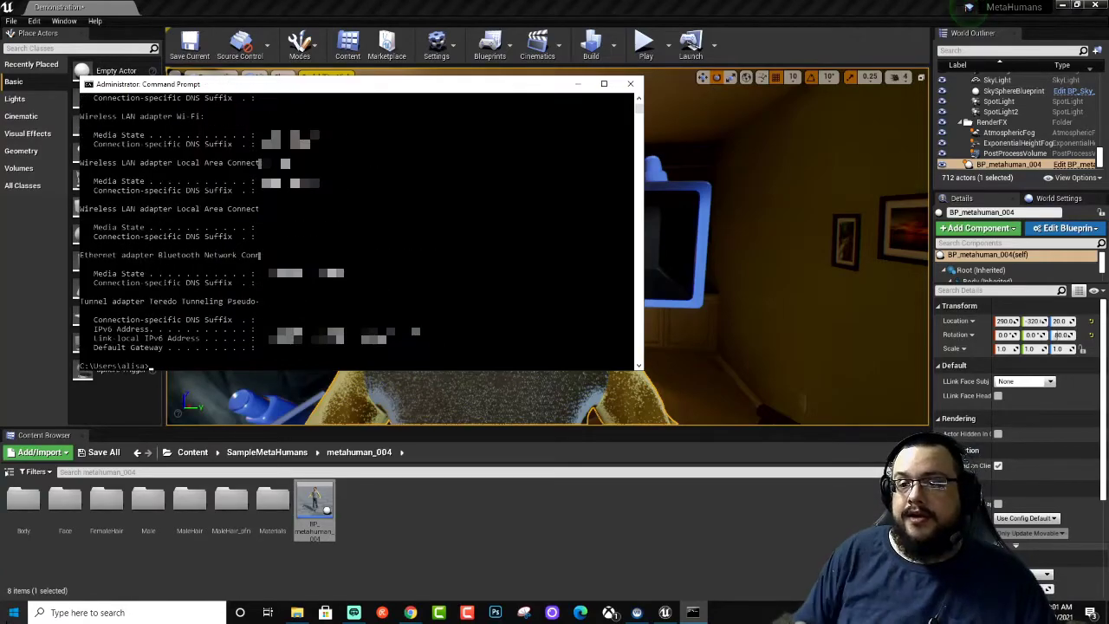
scroll(550, 321, up, 10)
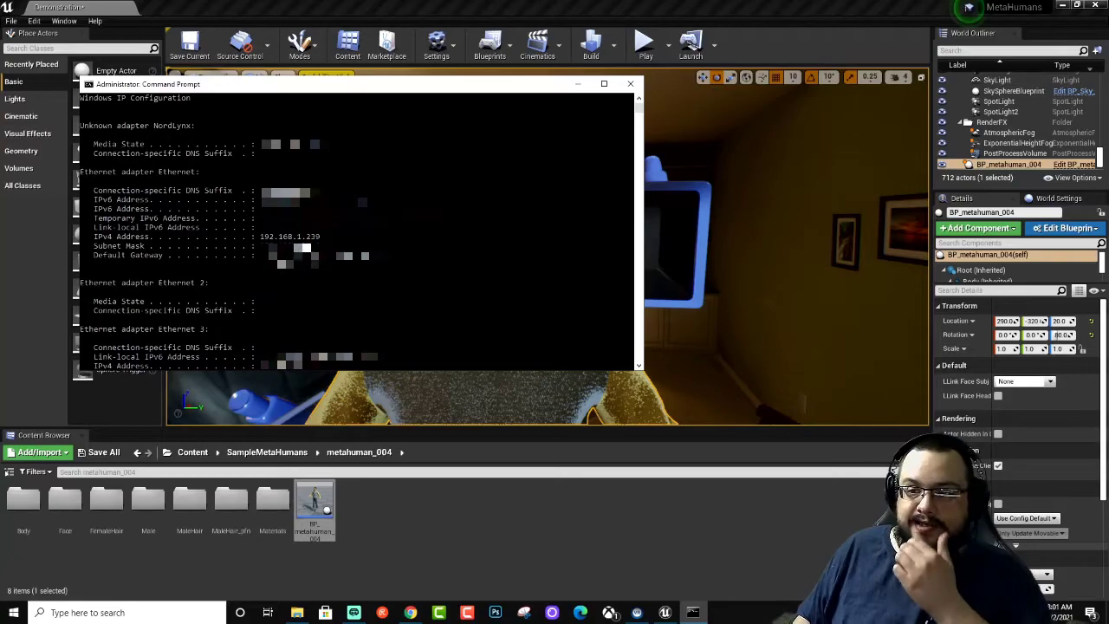
click(629, 83)
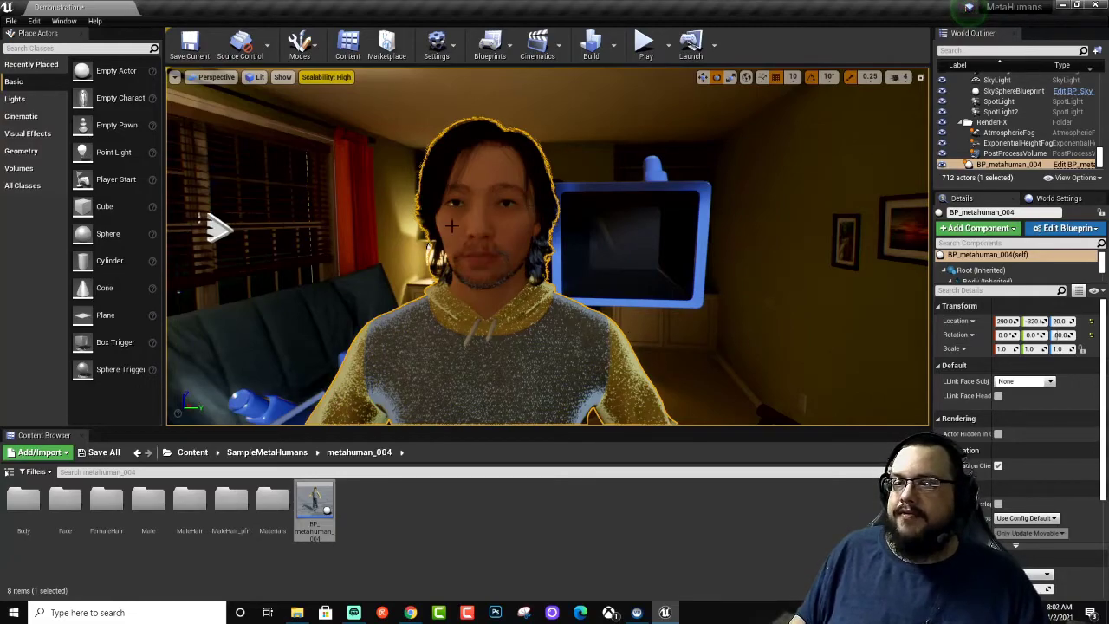
click(451, 57)
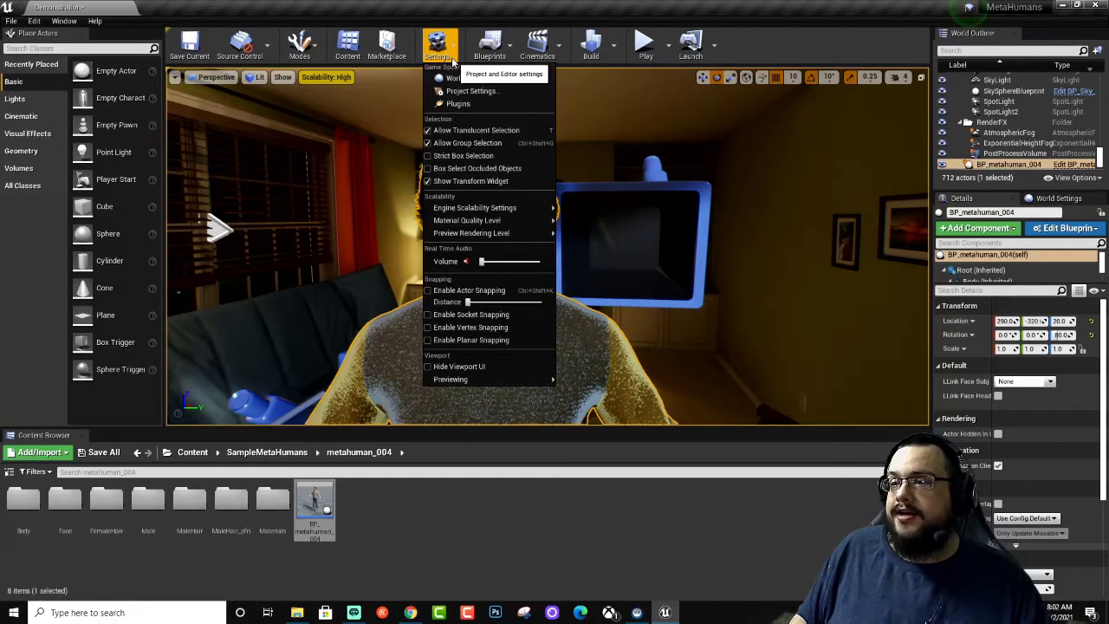
click(459, 103)
click(738, 102)
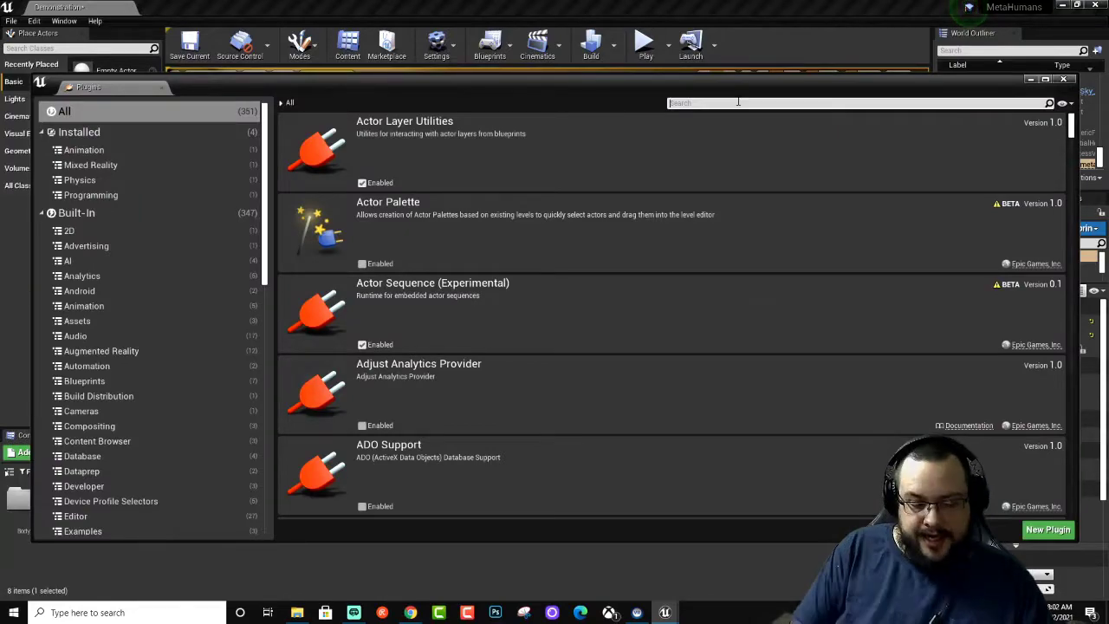
text(Apple)
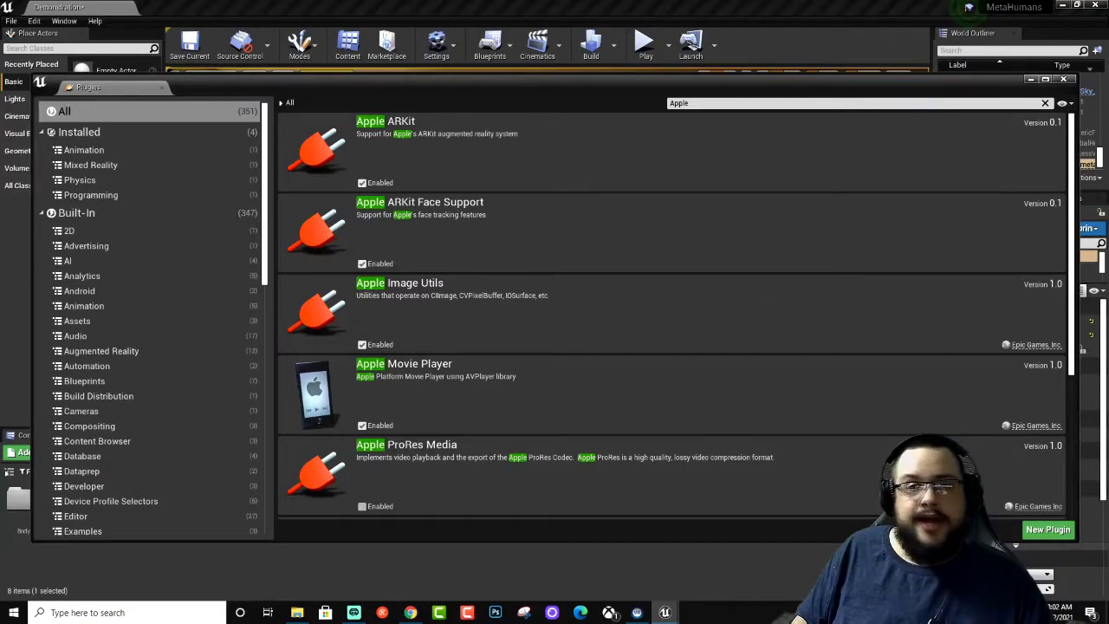
click(693, 101)
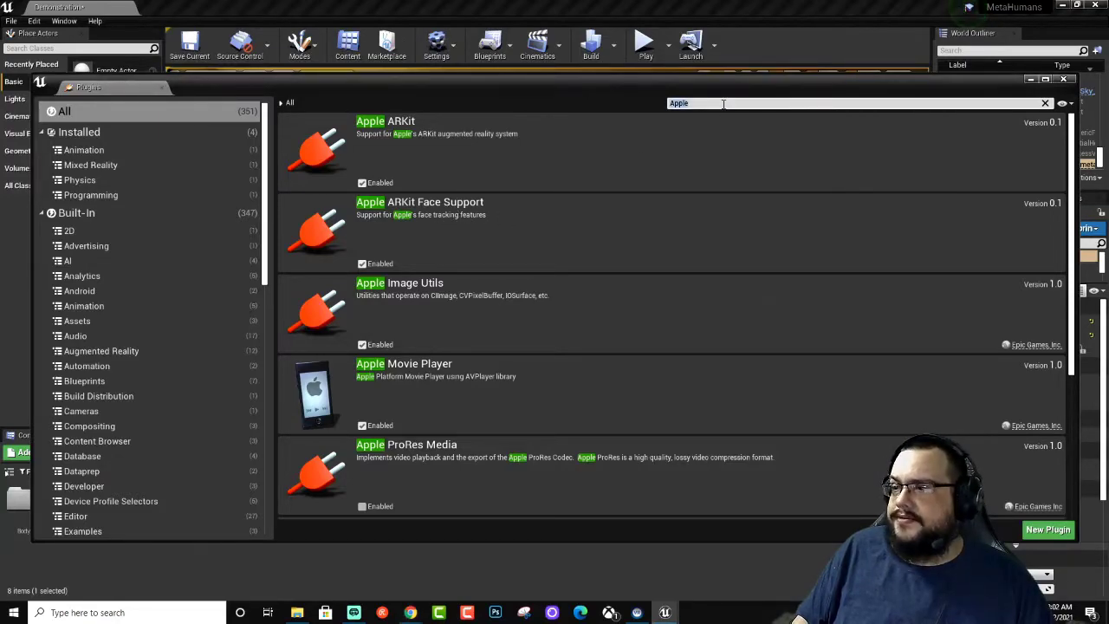
text(Live Link)
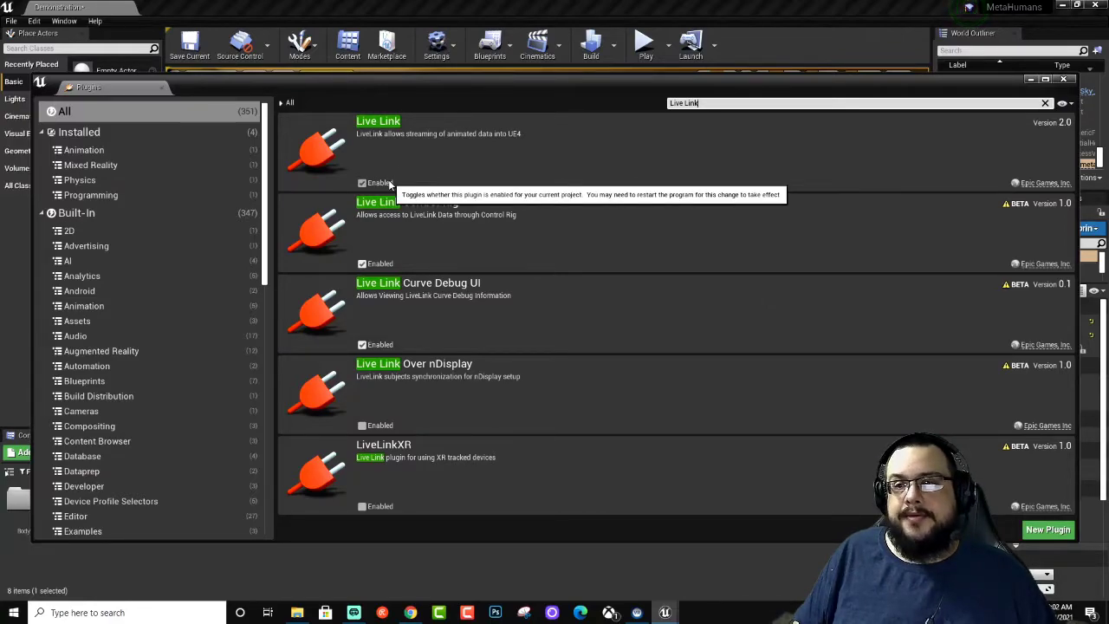
click(1063, 78)
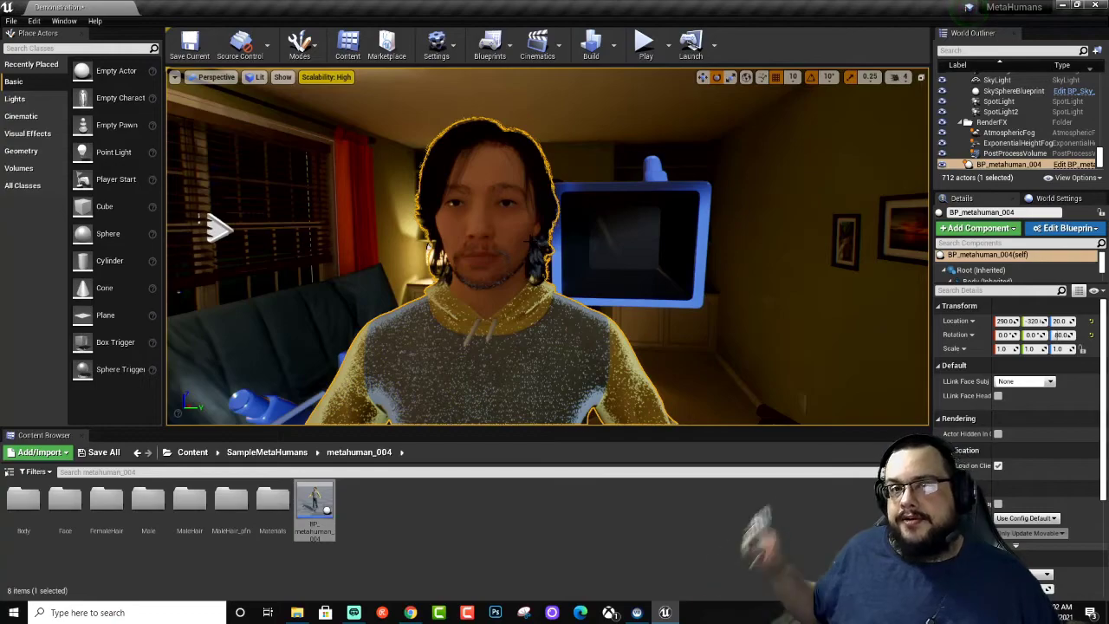
Zoom out and choose the iPhone as the MetaHuman's LLink Face Subj in Details
mouse_move(545, 251)
right_down()
mouse_move(520, 251)
mouse_move(554, 251)
right_up()
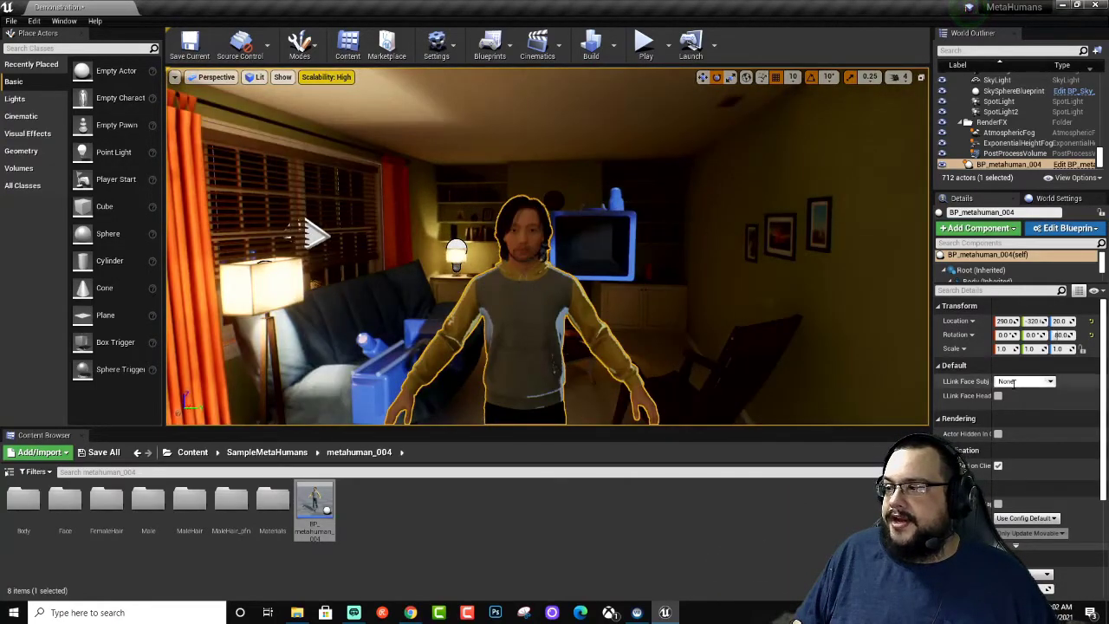
click(1047, 387)
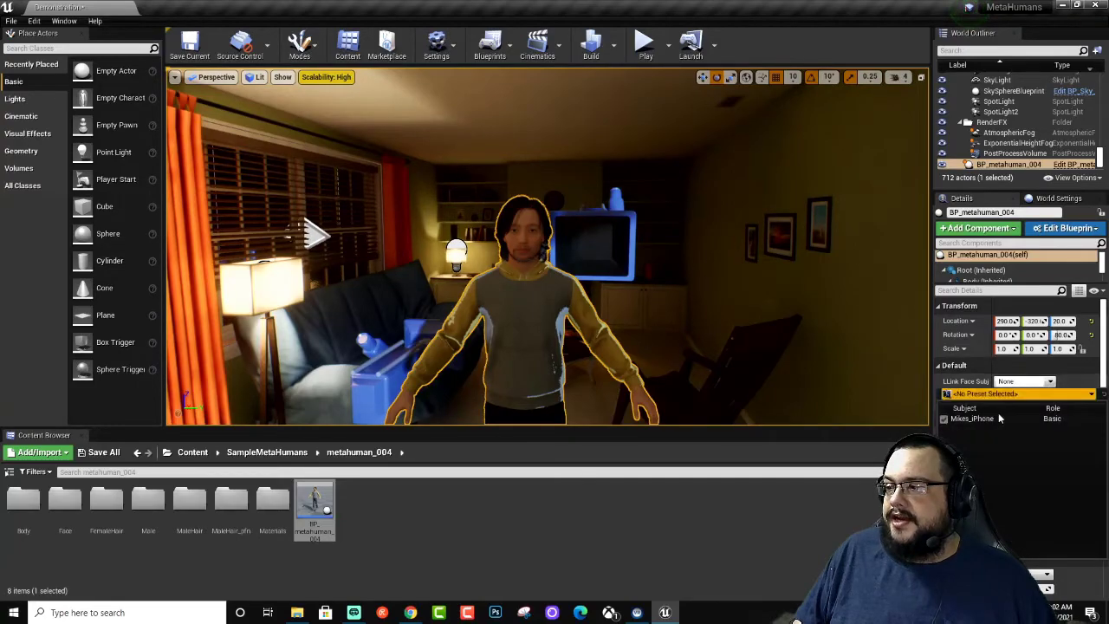
click(972, 418)
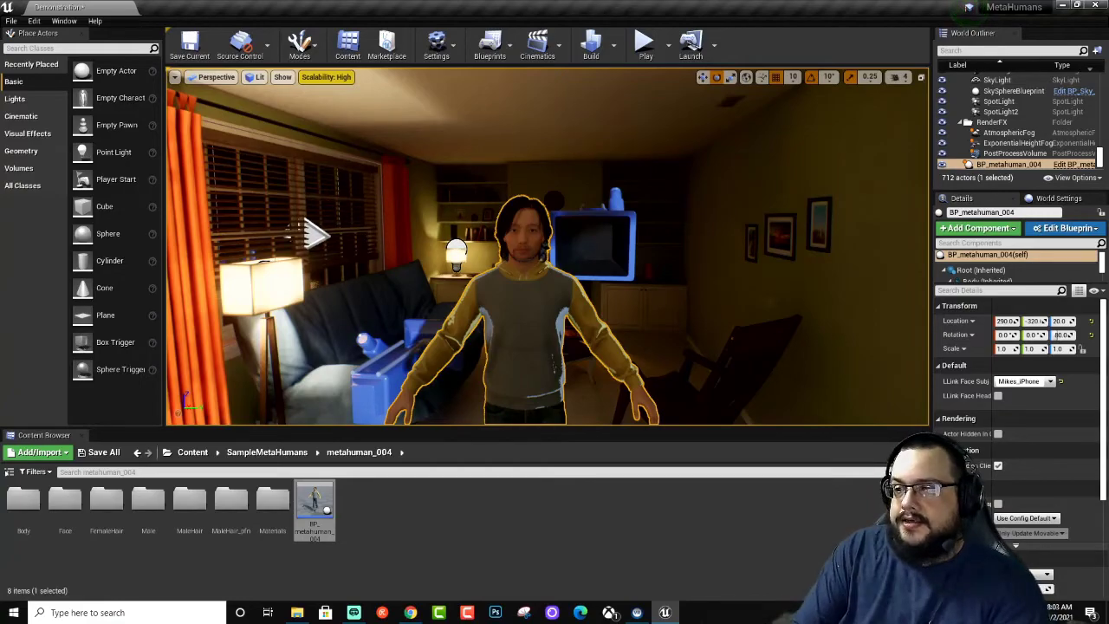
click(646, 43)
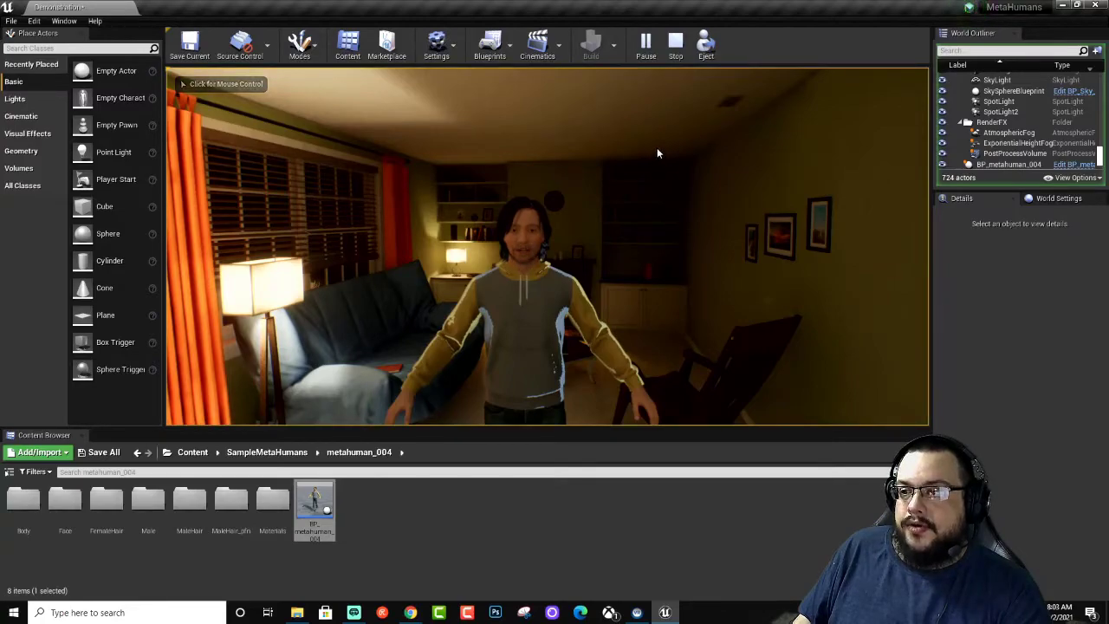
click(676, 45)
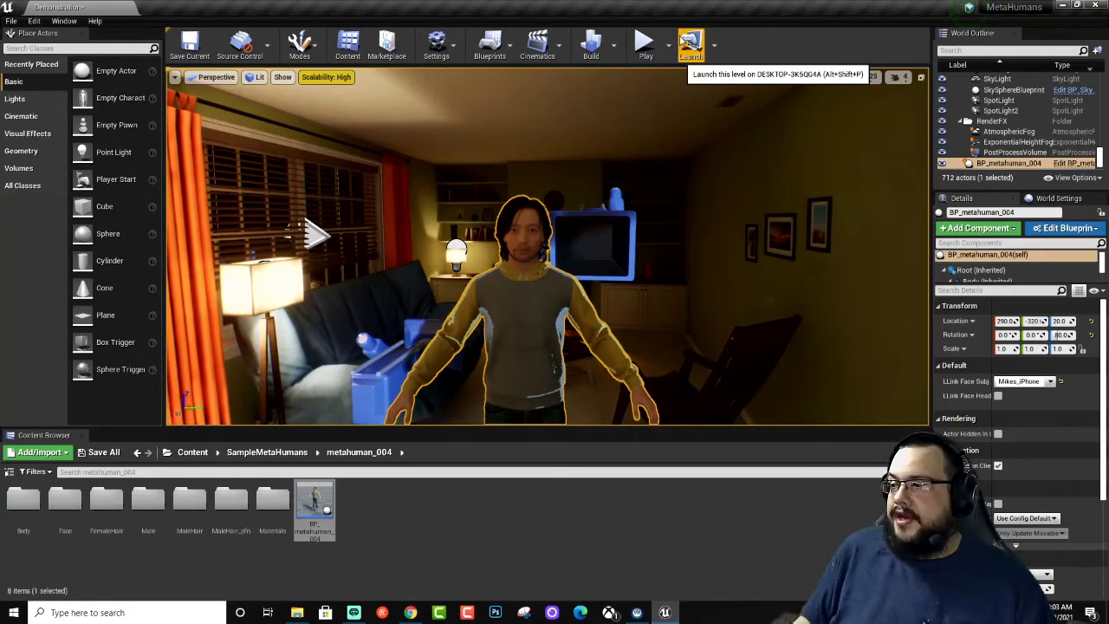
Enable LLink Face Head on the MetaHuman and start Play
click(998, 396)
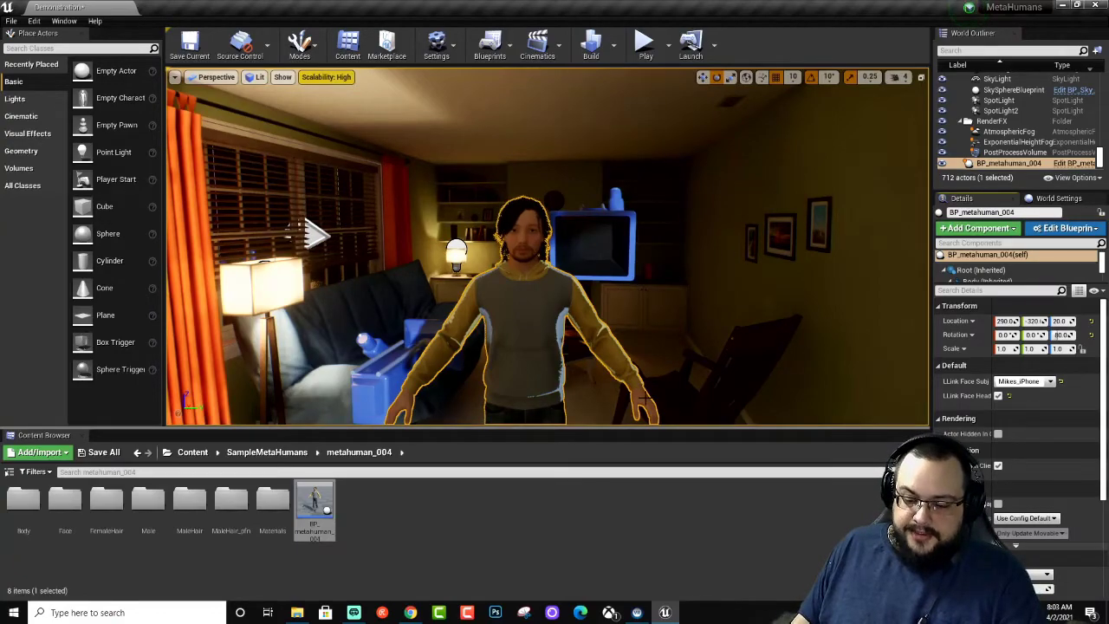
click(645, 43)
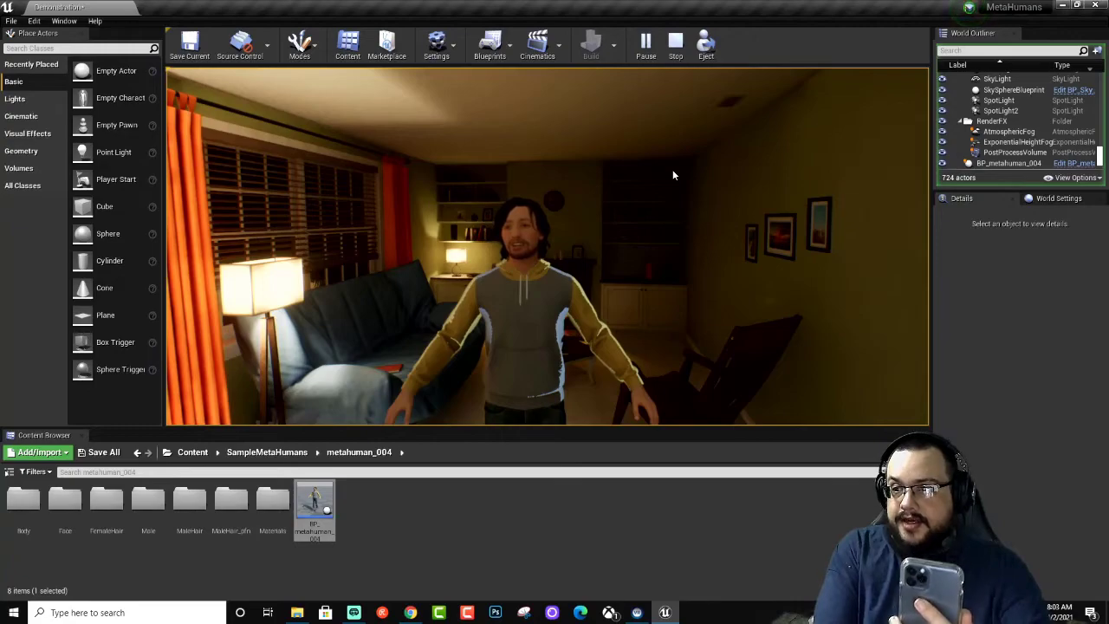
Capture the game view and move the camera toward the MetaHuman's face
click(681, 174)
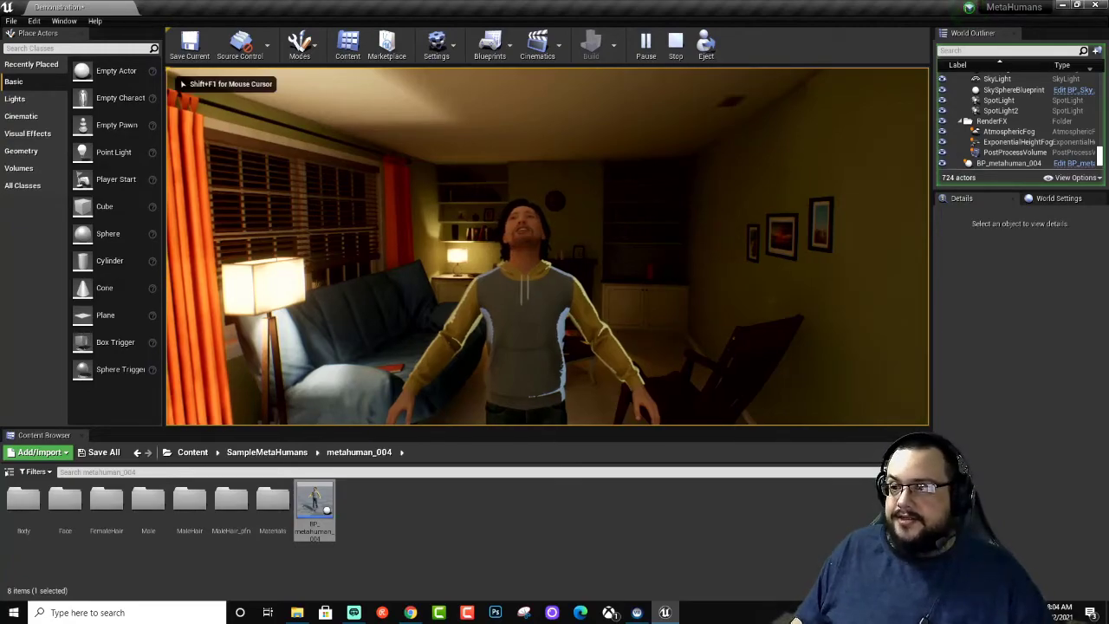
key(w)
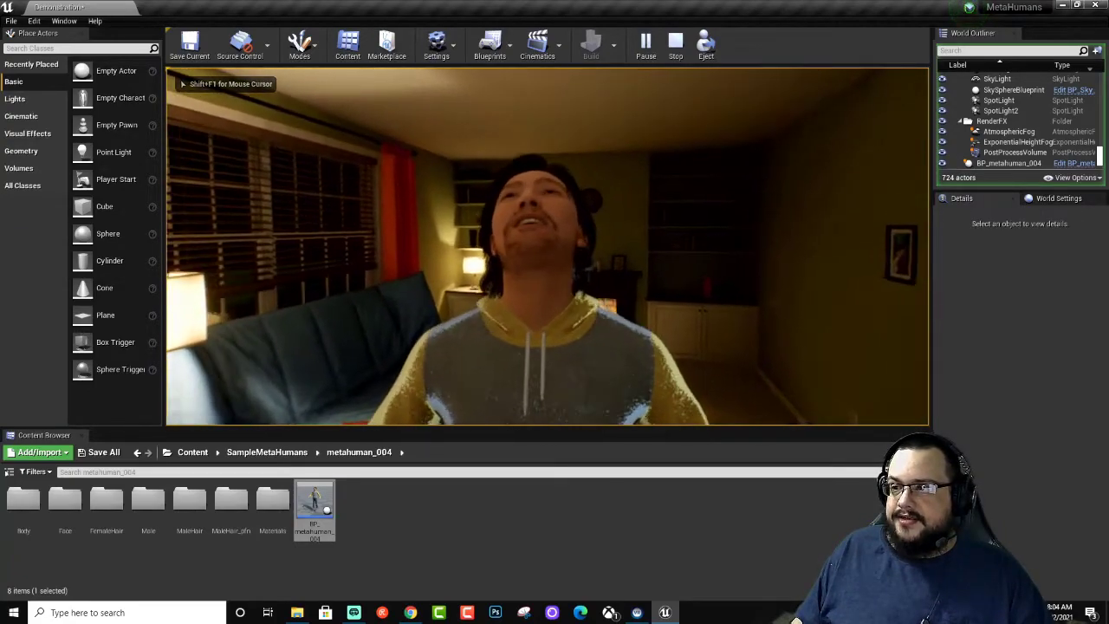